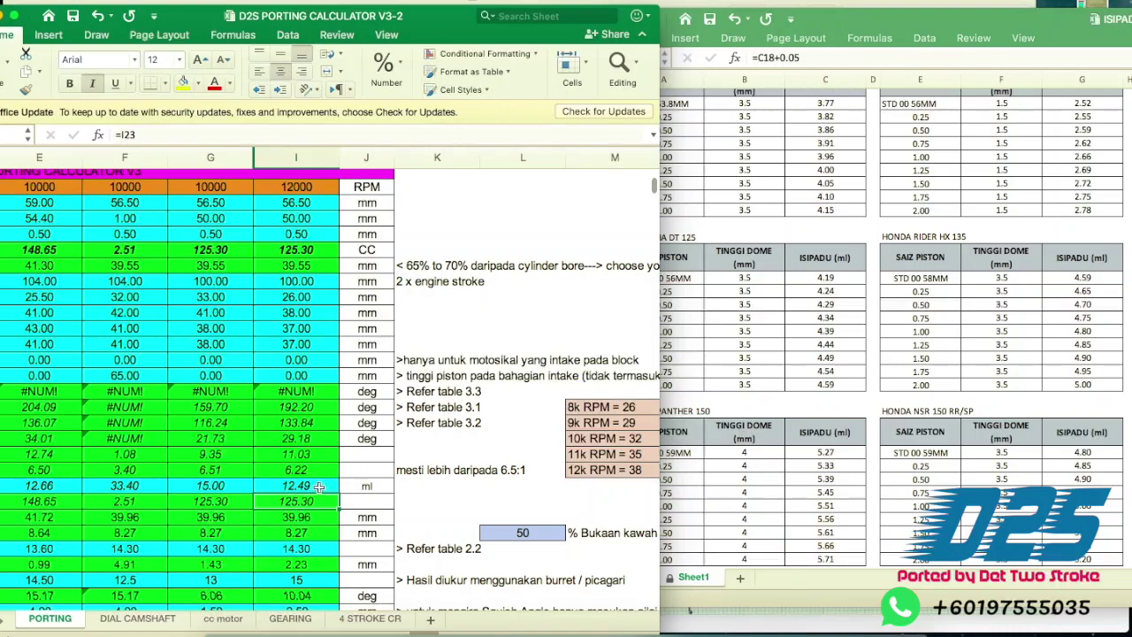
- Select the millilitre volume cell in the 12000 RPM column, and open the Calculator above the spreadsheets
{"action": "left_click", "coordinate": [317, 486]}
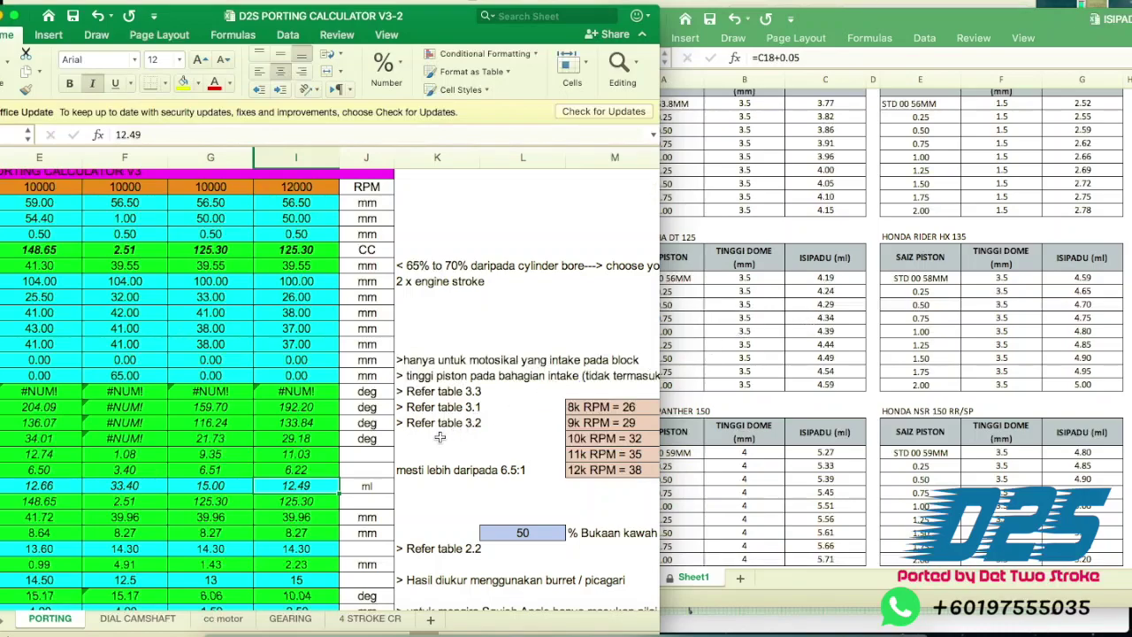
{"action": "left_click", "coordinate": [228, 623]}
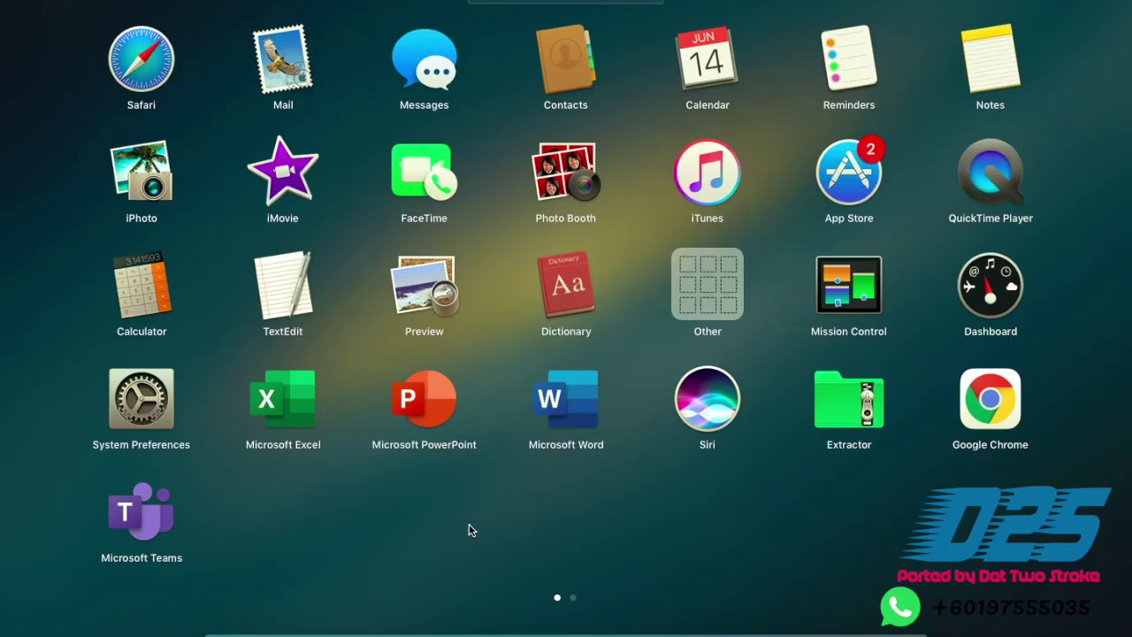
{"action": "left_click", "coordinate": [132, 298]}
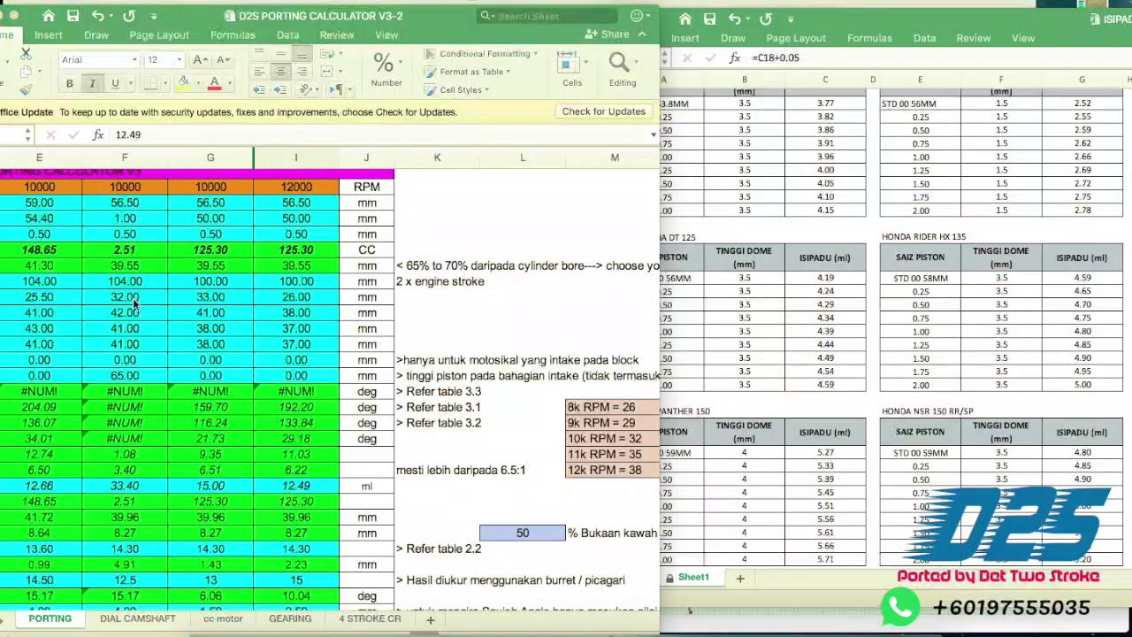
{"action": "left_click_drag", "start_coordinate": [944, 7], "coordinate": [708, 35]}
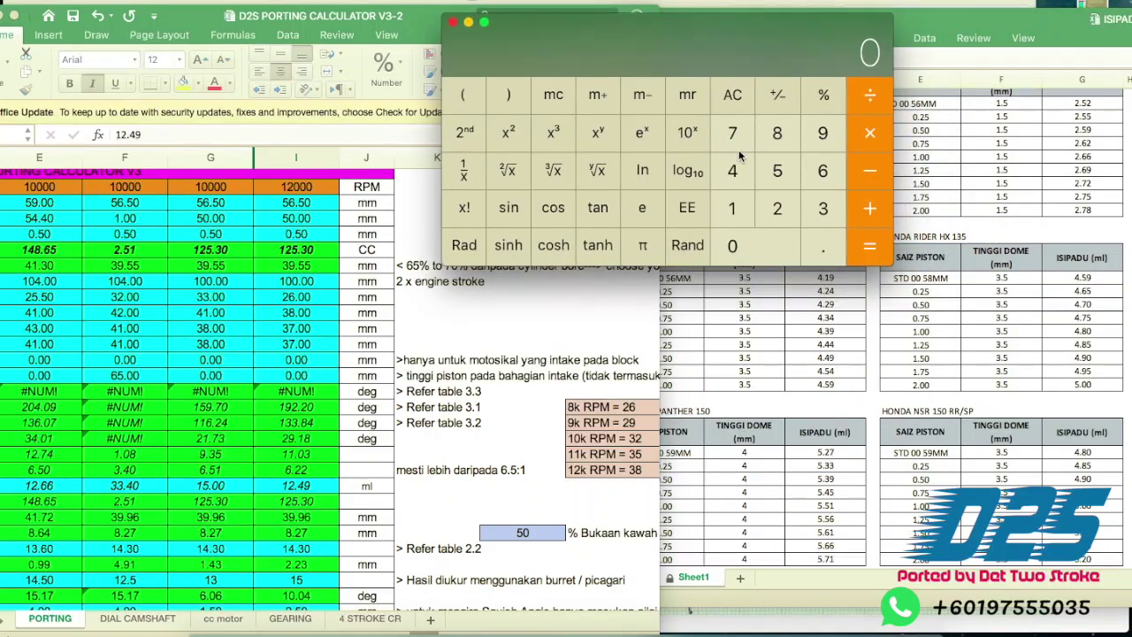
{"action": "left_click", "coordinate": [733, 207]}
{"action": "left_click", "coordinate": [776, 207]}
{"action": "left_click", "coordinate": [822, 246]}
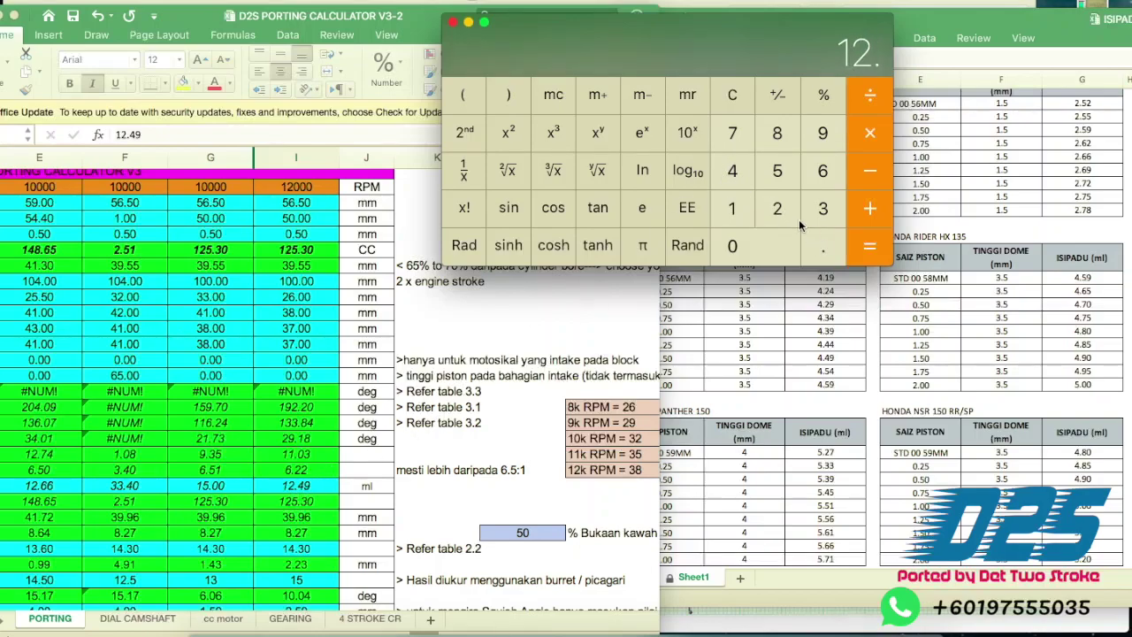
{"action": "left_click", "coordinate": [739, 174]}
{"action": "left_click", "coordinate": [820, 138]}
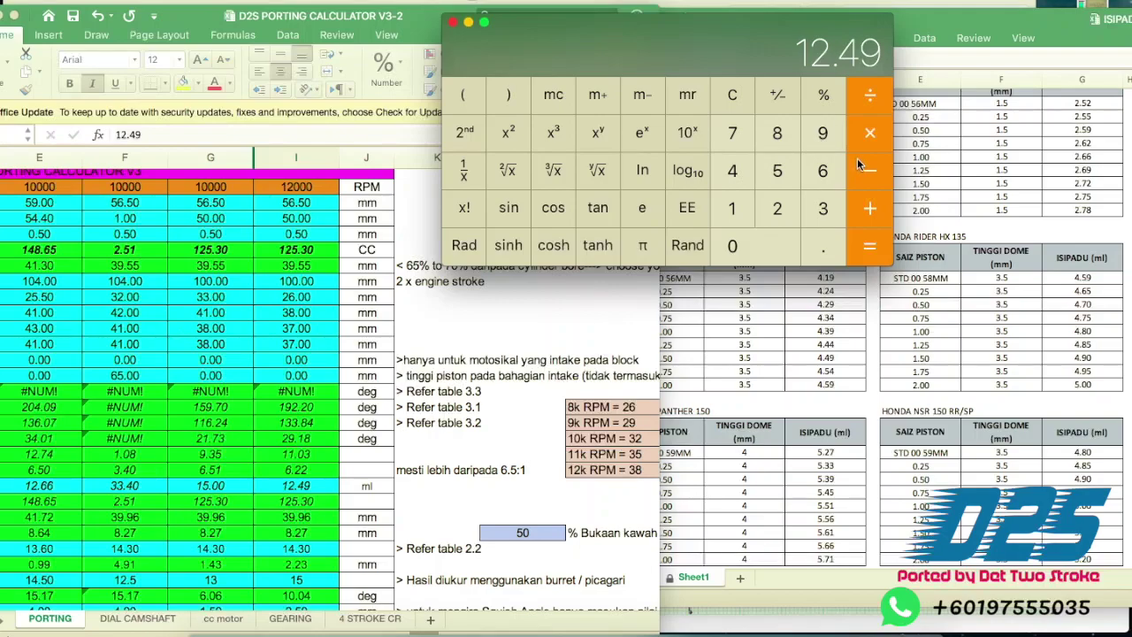
{"action": "left_click_drag", "start_coordinate": [752, 40], "coordinate": [647, 25]}
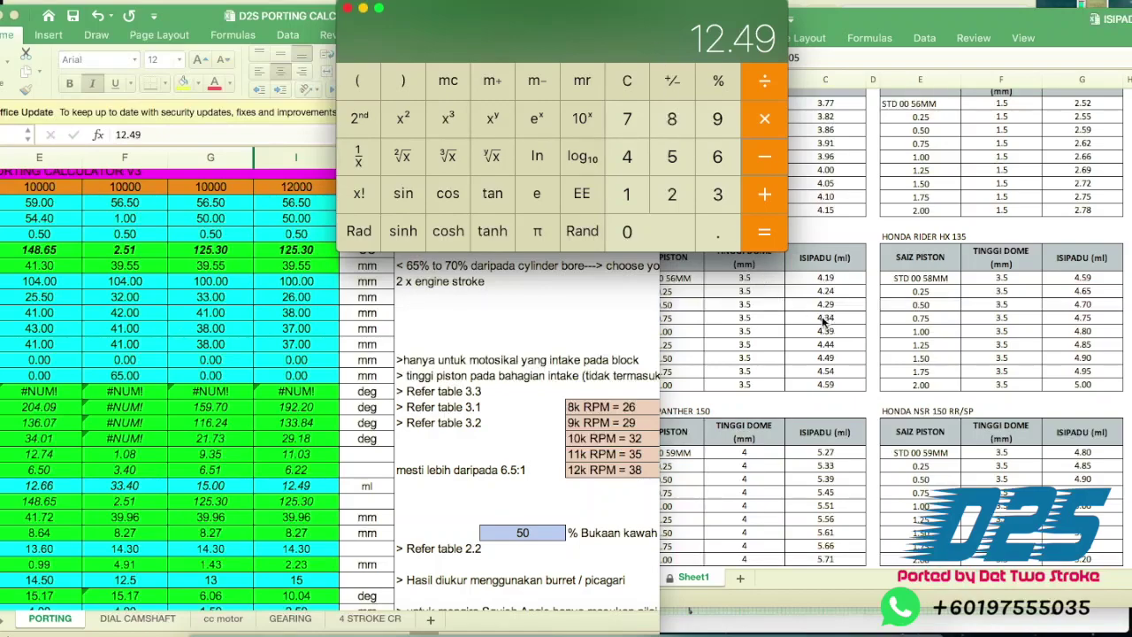
{"action": "left_click", "coordinate": [629, 86]}
{"action": "left_click", "coordinate": [633, 92]}
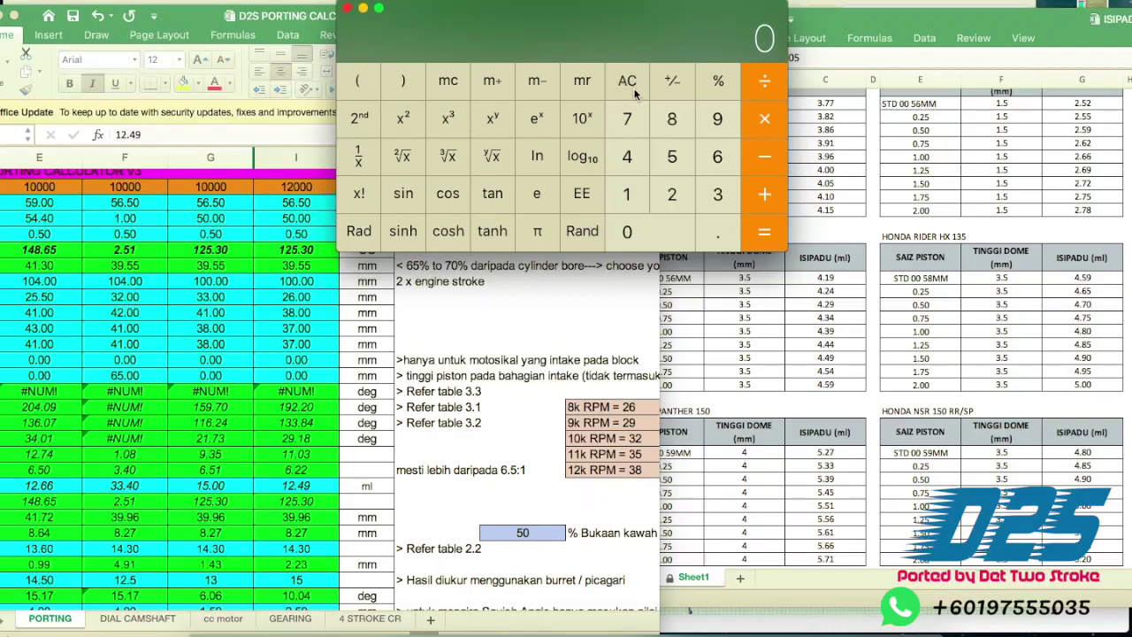
- Check the 0.50 oversize dome volume for the Yamaha DT 125 piston, and calculate 4 − 2.51 in the Calculator
{"action": "left_click", "coordinate": [747, 305]}
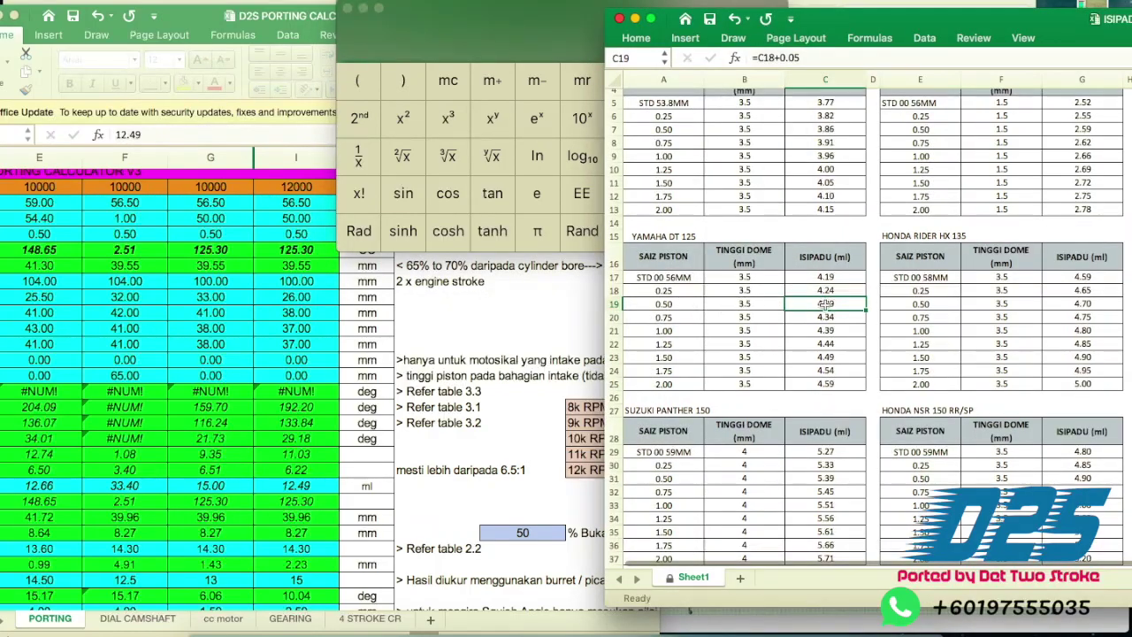
{"action": "left_click", "coordinate": [508, 38]}
{"action": "left_click", "coordinate": [633, 156]}
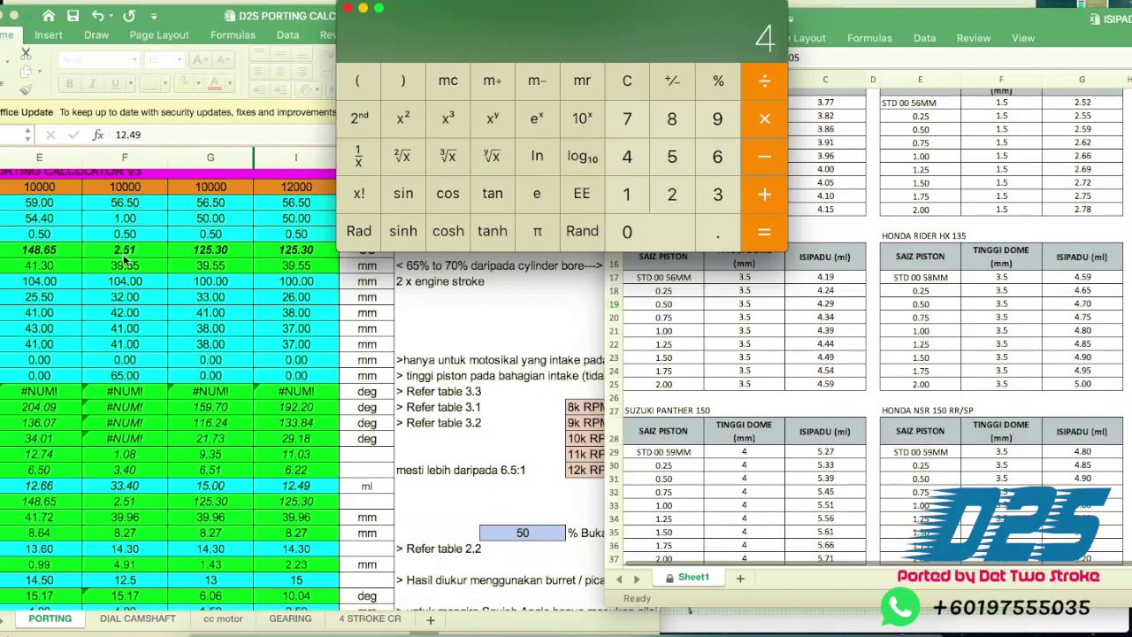
{"action": "left_click", "coordinate": [679, 193]}
{"action": "left_click", "coordinate": [718, 230]}
{"action": "left_click", "coordinate": [677, 164]}
{"action": "left_click", "coordinate": [636, 197]}
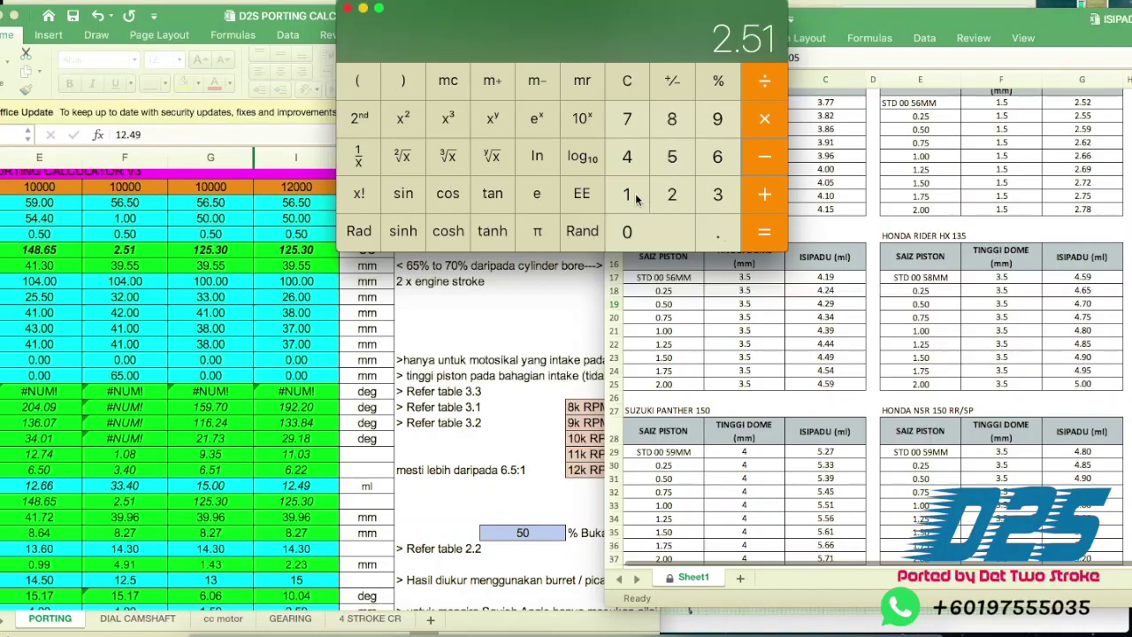
{"action": "left_click", "coordinate": [766, 232]}
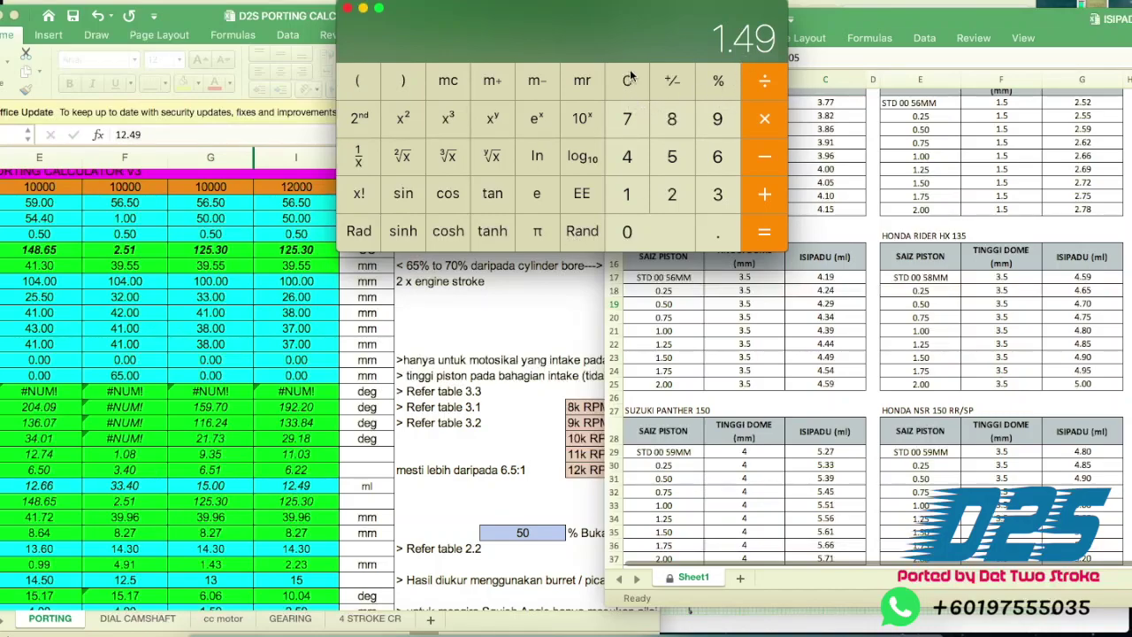
- Subtract 12.49 from the current Calculator result
{"action": "left_click", "coordinate": [776, 162]}
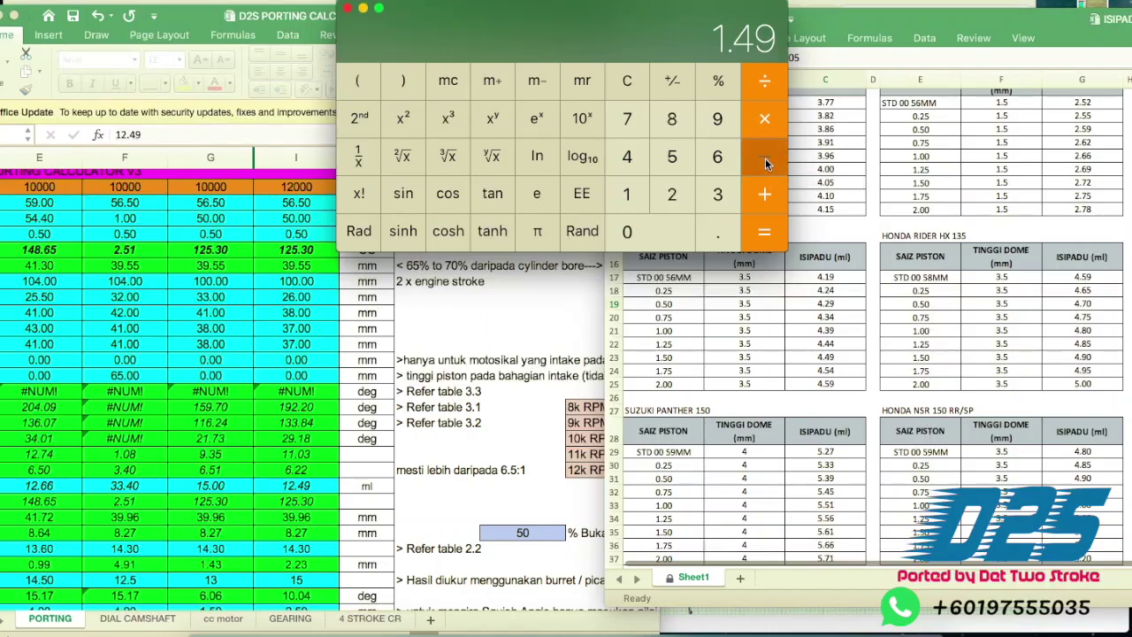
{"action": "left_click", "coordinate": [635, 195]}
{"action": "left_click", "coordinate": [671, 193]}
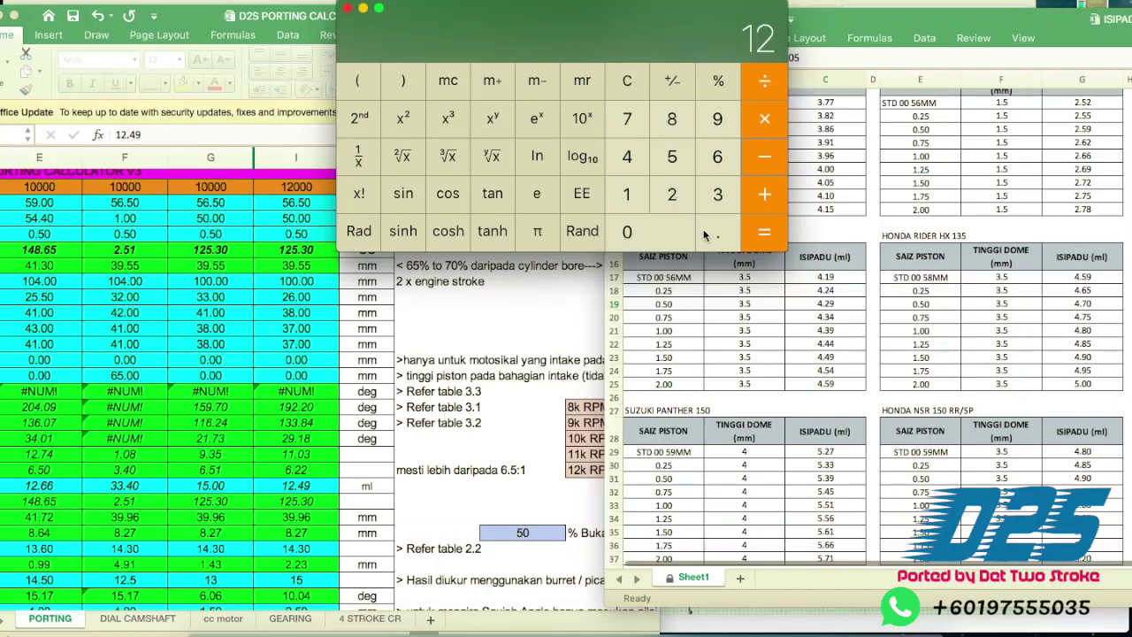
{"action": "left_click", "coordinate": [716, 238]}
{"action": "left_click", "coordinate": [631, 162]}
{"action": "left_click", "coordinate": [720, 117]}
{"action": "left_click", "coordinate": [769, 231]}
- Set the millilitre volume in the 12000 RPM column of the D2S porting sheet to 11
{"action": "left_click", "coordinate": [300, 487]}
{"action": "type", "text": "11"}
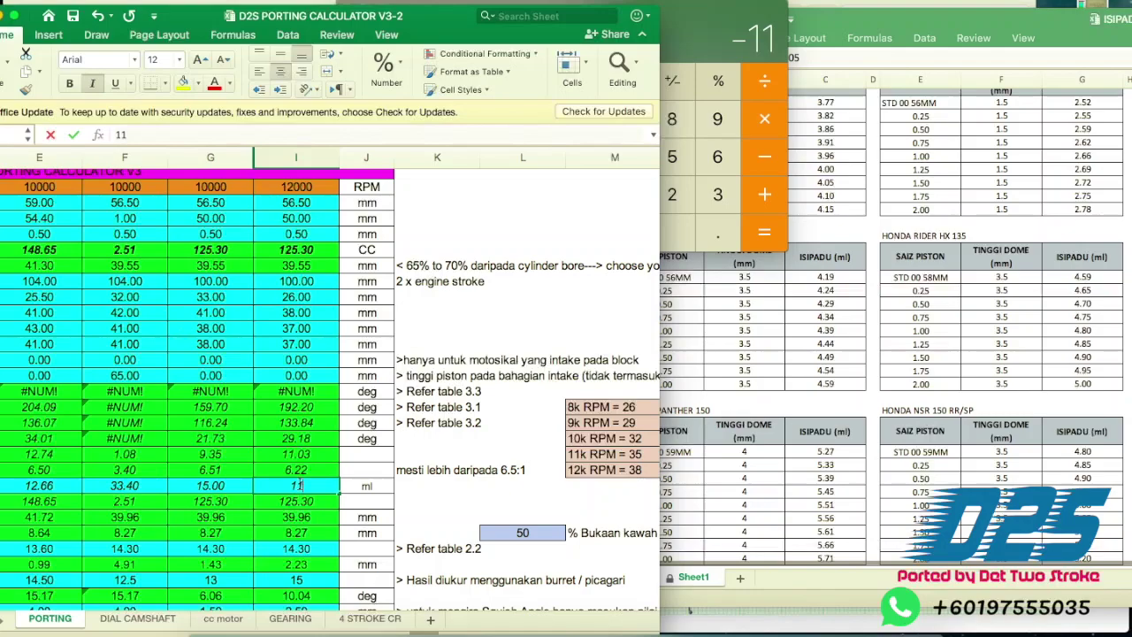
{"action": "key", "text": "Return"}
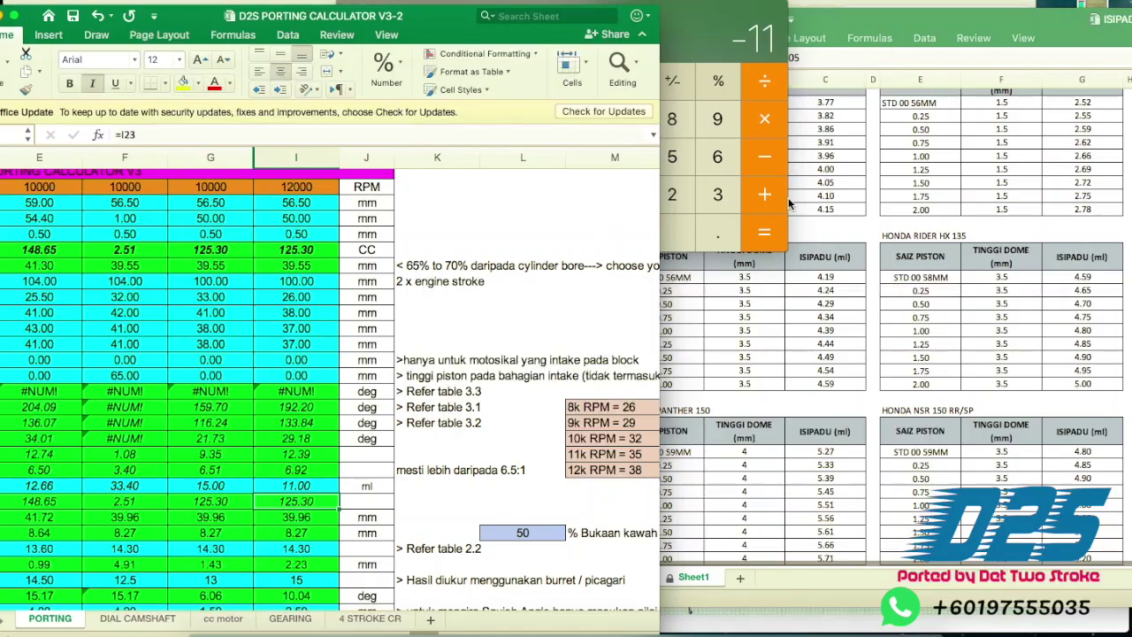
- Examine the CR IKUT CC MOTOR reference table against the compression ratios in the 12000 RPM column
{"action": "scroll", "coordinate": [543, 292], "scroll_direction": "right", "scroll_amount": 3}
{"action": "scroll", "coordinate": [543, 292], "scroll_direction": "up", "scroll_amount": 1}
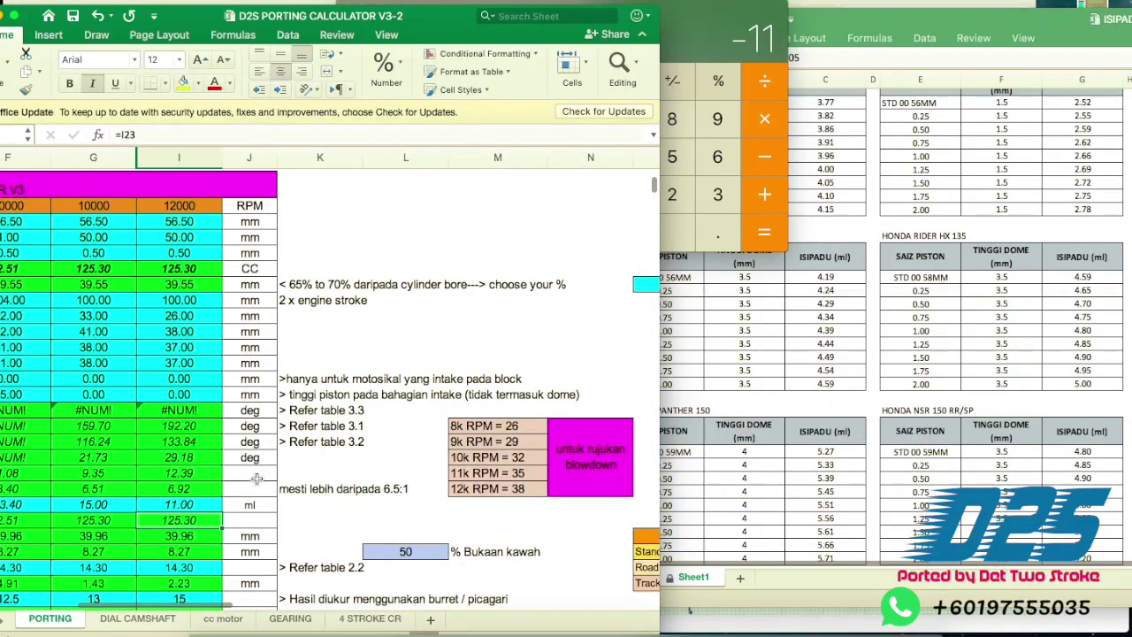
{"action": "scroll", "coordinate": [542, 292], "scroll_direction": "right", "scroll_amount": 6}
{"action": "scroll", "coordinate": [543, 291], "scroll_direction": "up", "scroll_amount": 1}
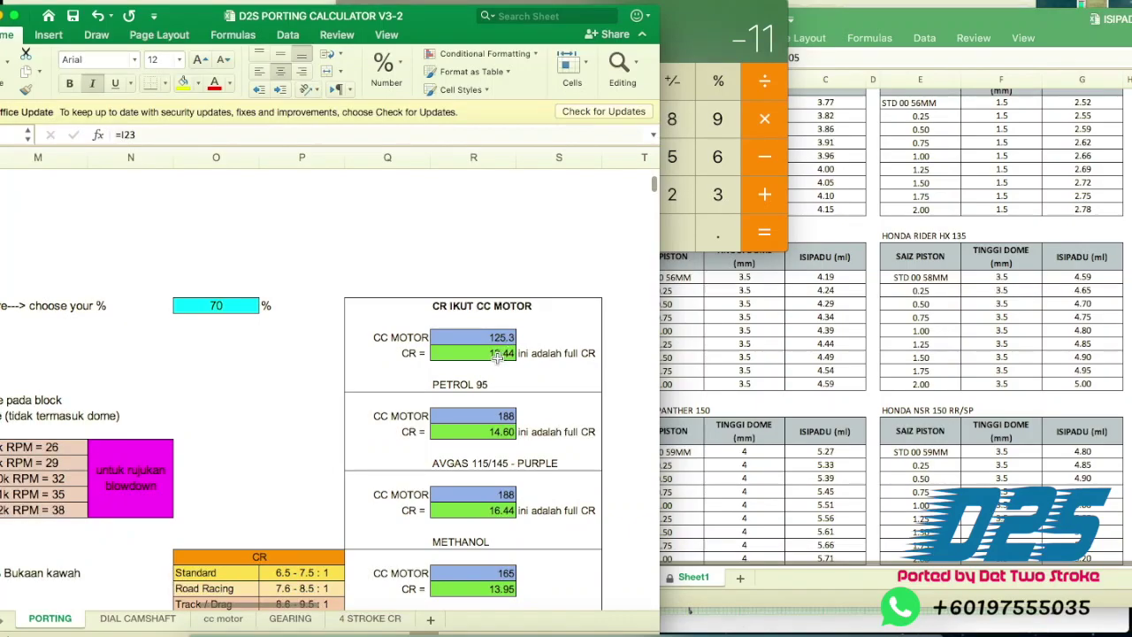
{"action": "scroll", "coordinate": [411, 382], "scroll_direction": "left", "scroll_amount": 2}
{"action": "scroll", "coordinate": [411, 382], "scroll_direction": "down", "scroll_amount": 1}
{"action": "scroll", "coordinate": [411, 382], "scroll_direction": "left", "scroll_amount": 7}
{"action": "scroll", "coordinate": [411, 382], "scroll_direction": "down", "scroll_amount": 3}
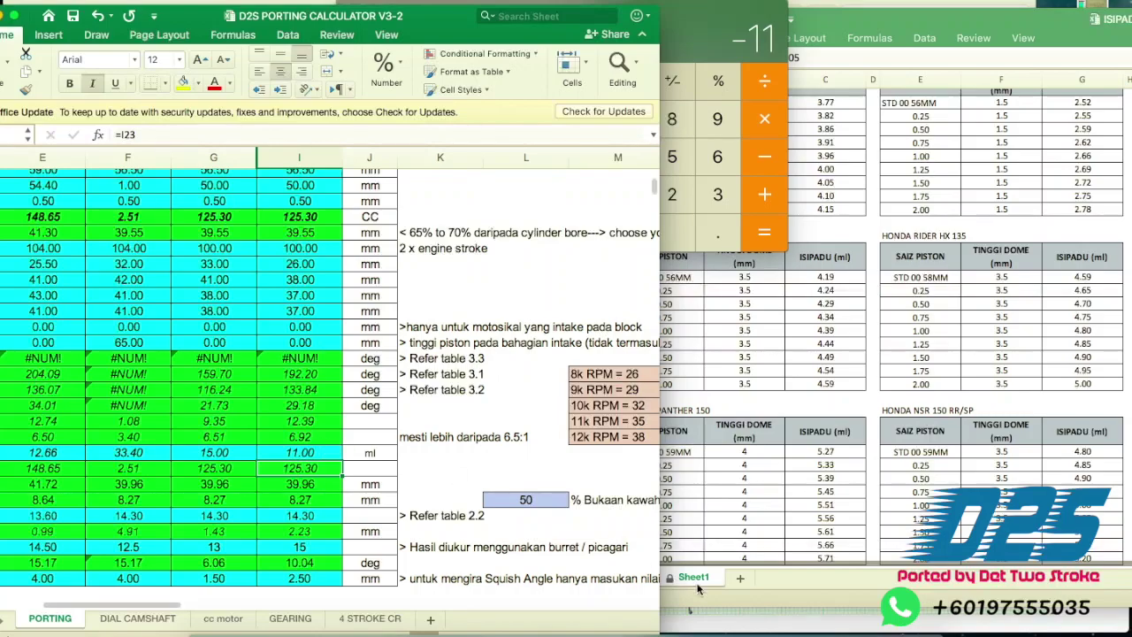
- Switch to the PortingCalc4 YAMAHA 15HP-A 56.50 workbook and move its window off the other sheets' headers
{"action": "mouse_move", "coordinate": [862, 630]}
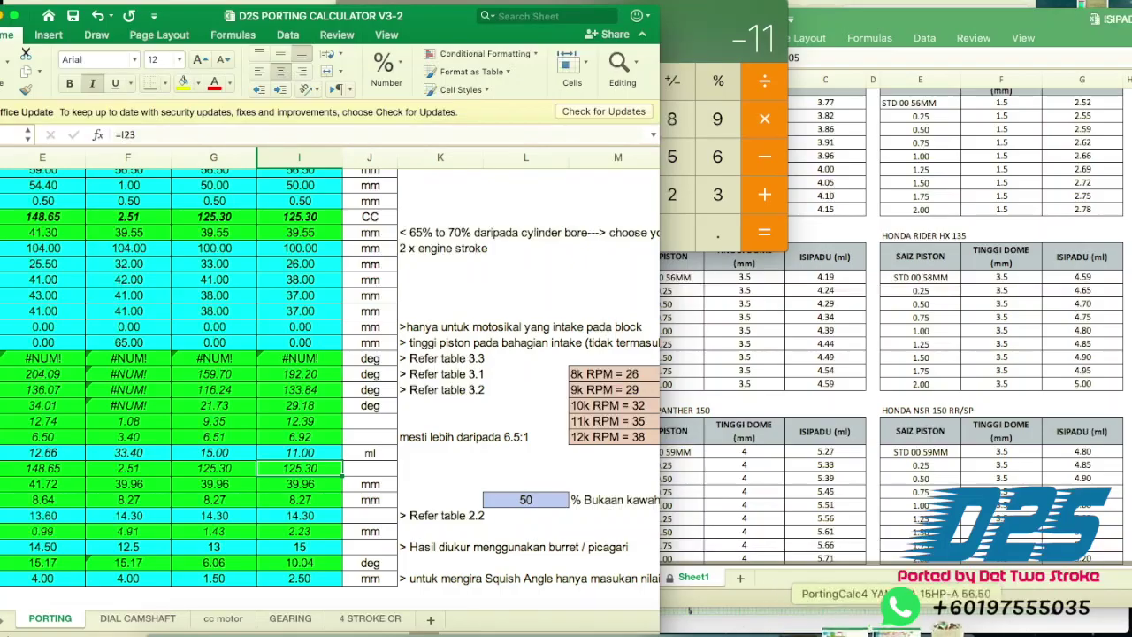
{"action": "left_click", "coordinate": [862, 630]}
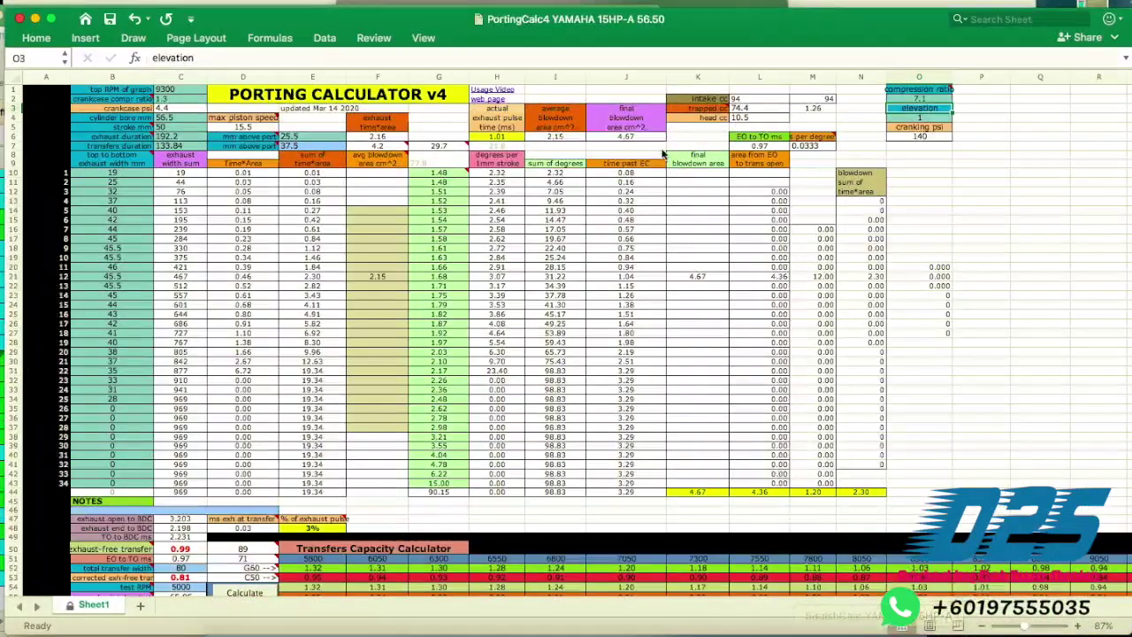
{"action": "left_click_drag", "start_coordinate": [527, 29], "coordinate": [544, 94]}
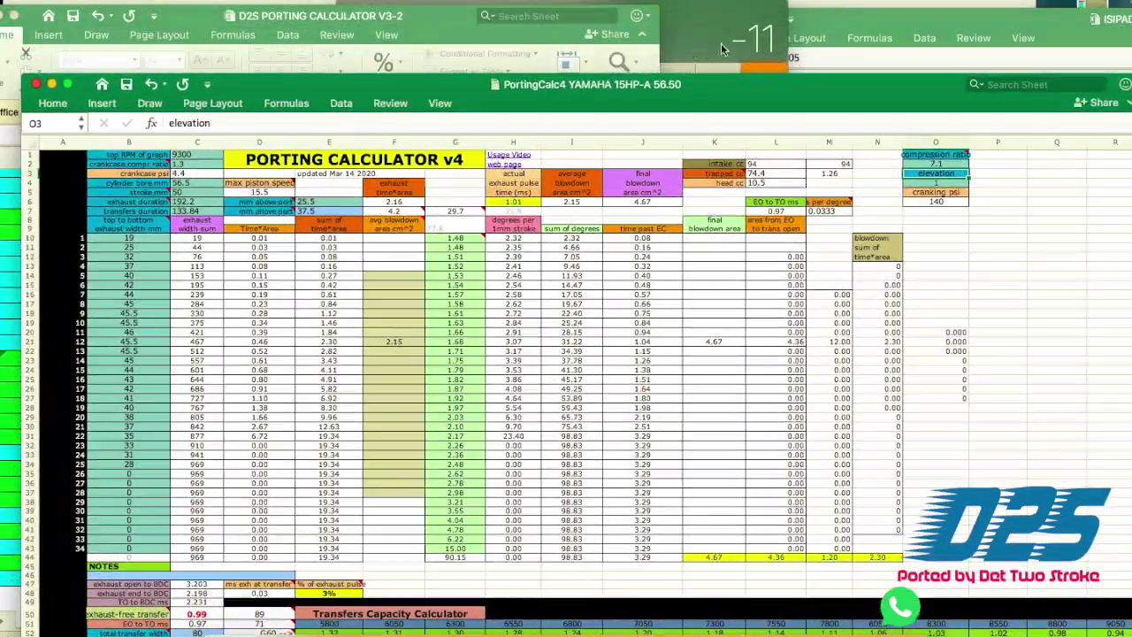
- Check the exhaust widths against the port drawing CCI13062021.jpg, and review the crankcase ratio, bore, stroke and exhaust duration inputs
{"action": "key", "text": "ctrl+Up"}
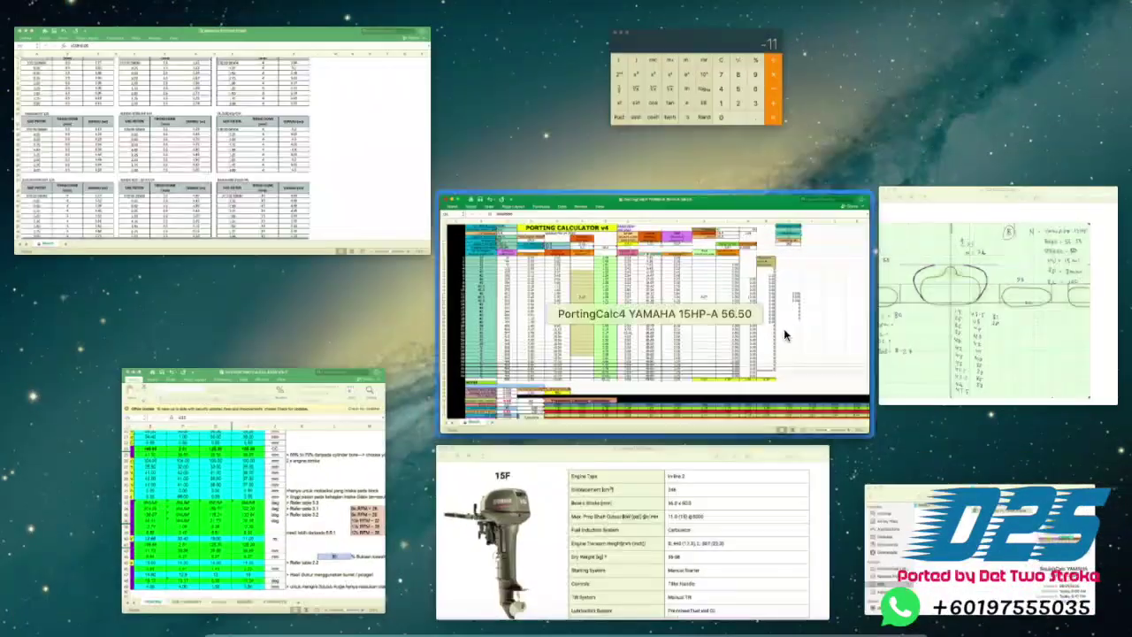
{"action": "left_click", "coordinate": [958, 288]}
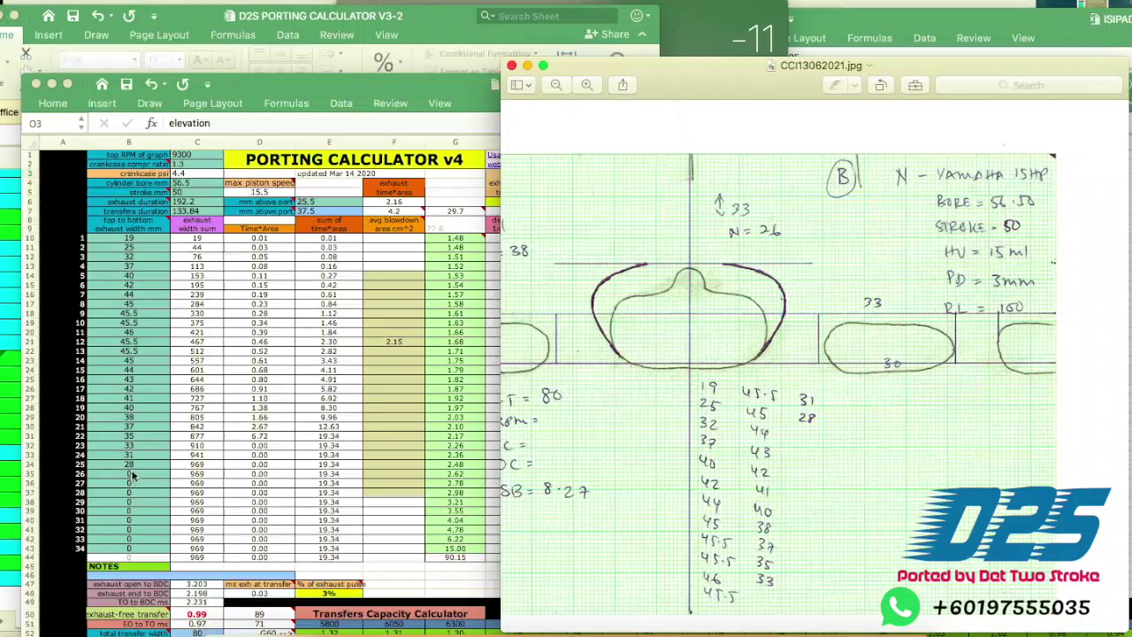
{"action": "left_click", "coordinate": [273, 321]}
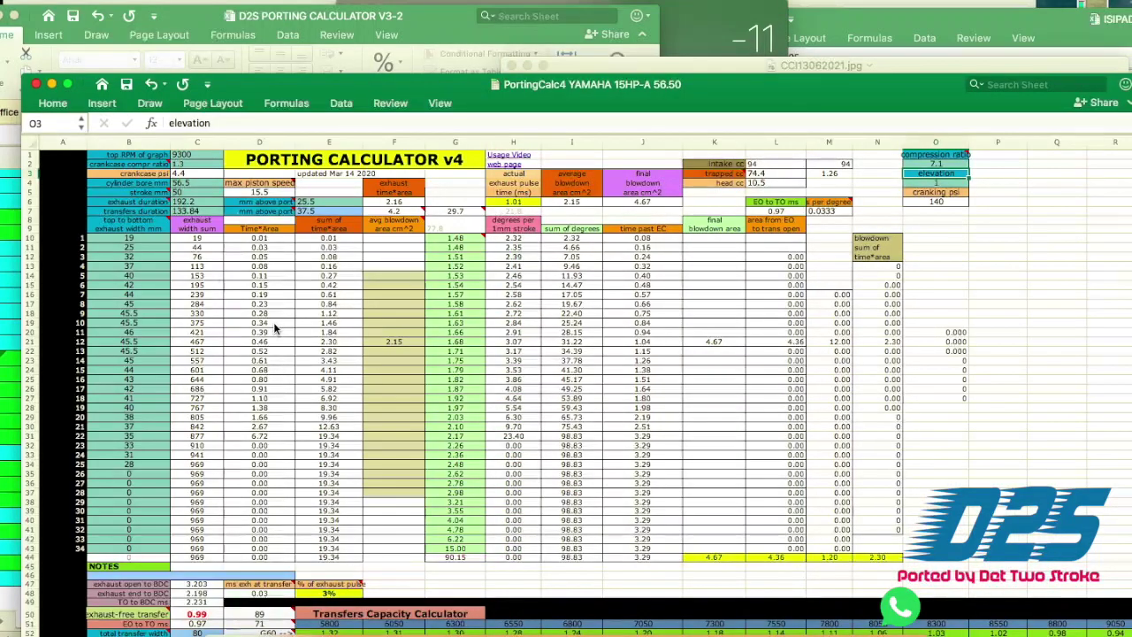
{"action": "left_click", "coordinate": [202, 164]}
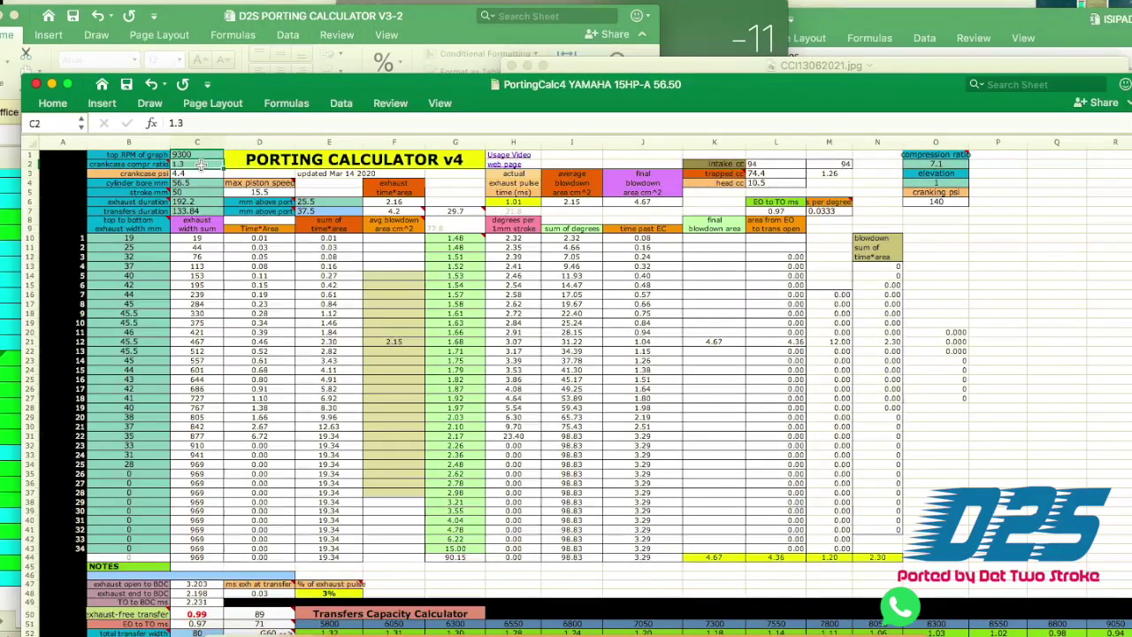
{"action": "left_click", "coordinate": [199, 183]}
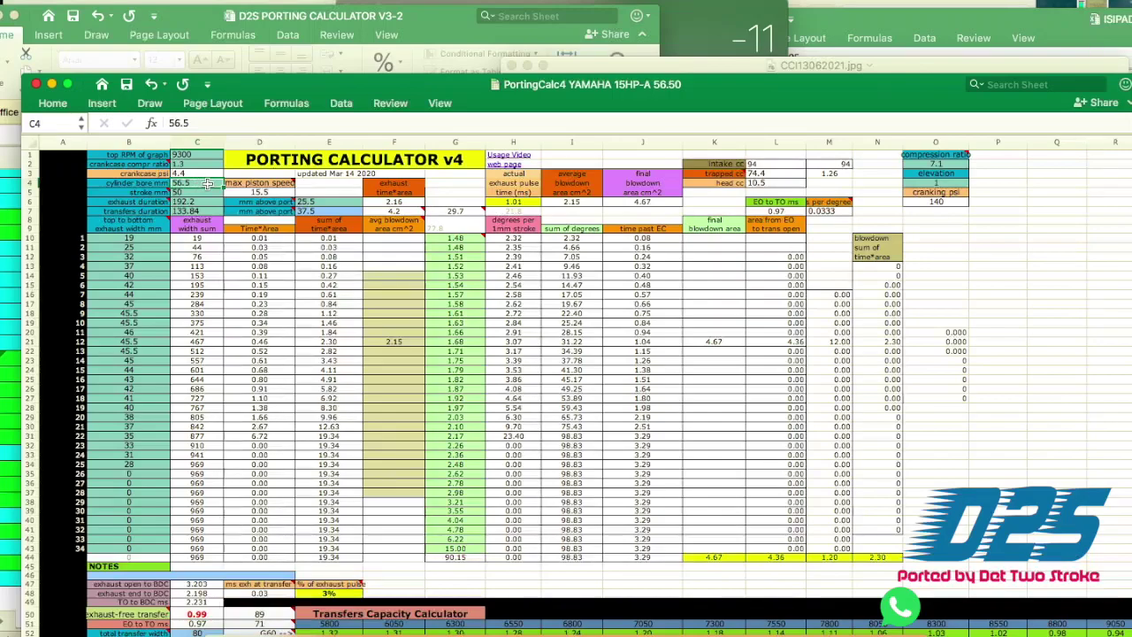
{"action": "left_click", "coordinate": [196, 192]}
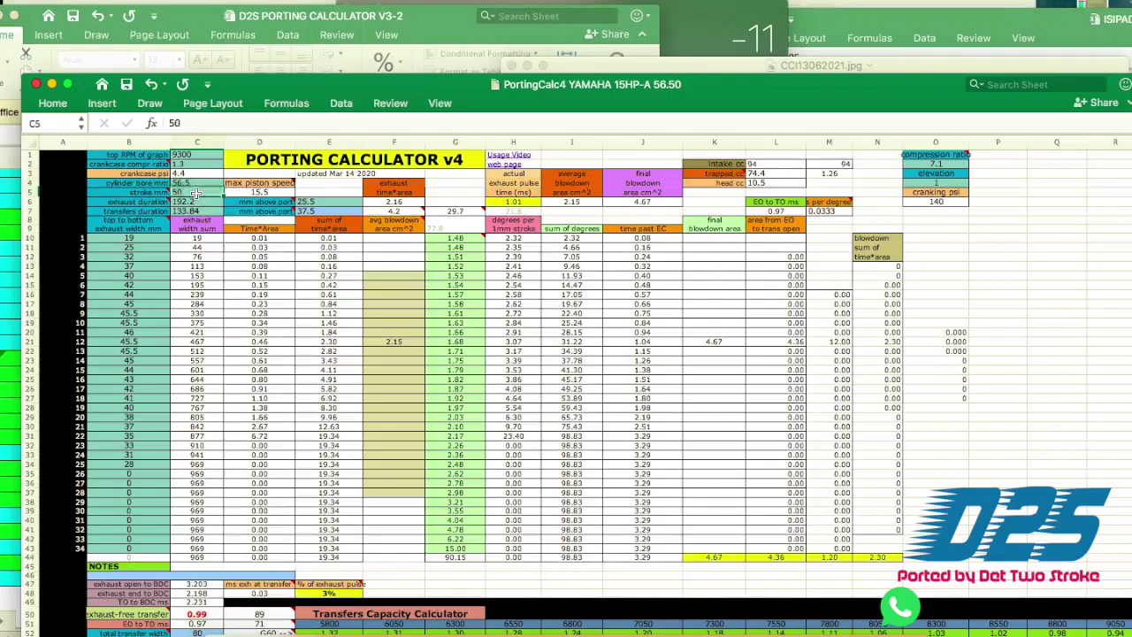
{"action": "left_click", "coordinate": [195, 202]}
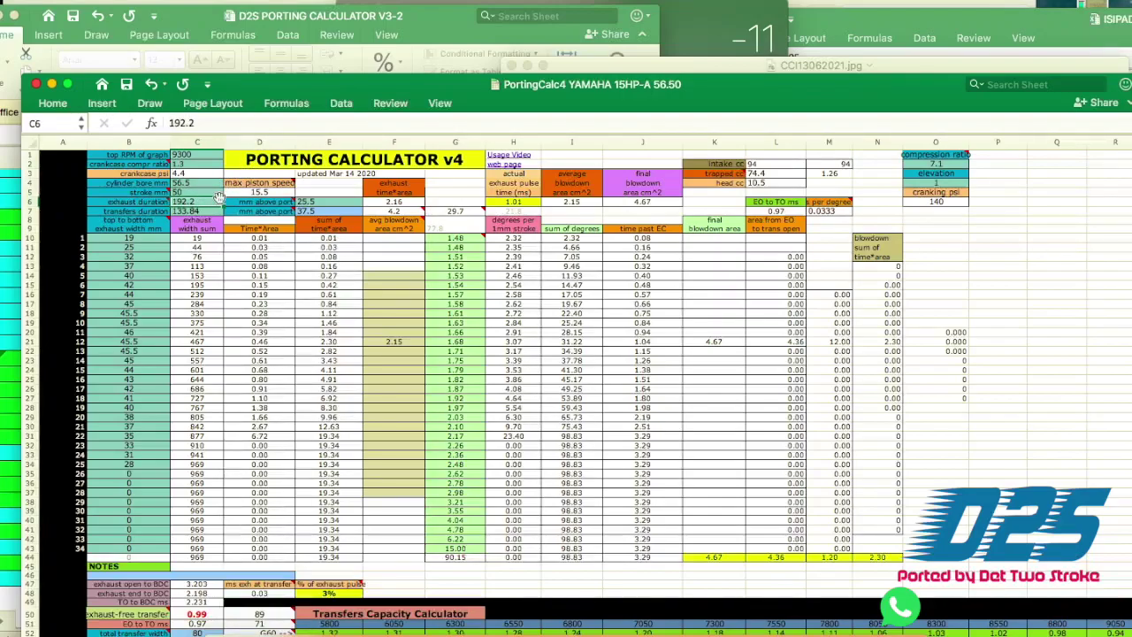
- Place the PortingCalc4 workbook beside the D2S porting sheet and set its compression ratio to 6.92
{"action": "left_click_drag", "start_coordinate": [309, 81], "coordinate": [637, 38]}
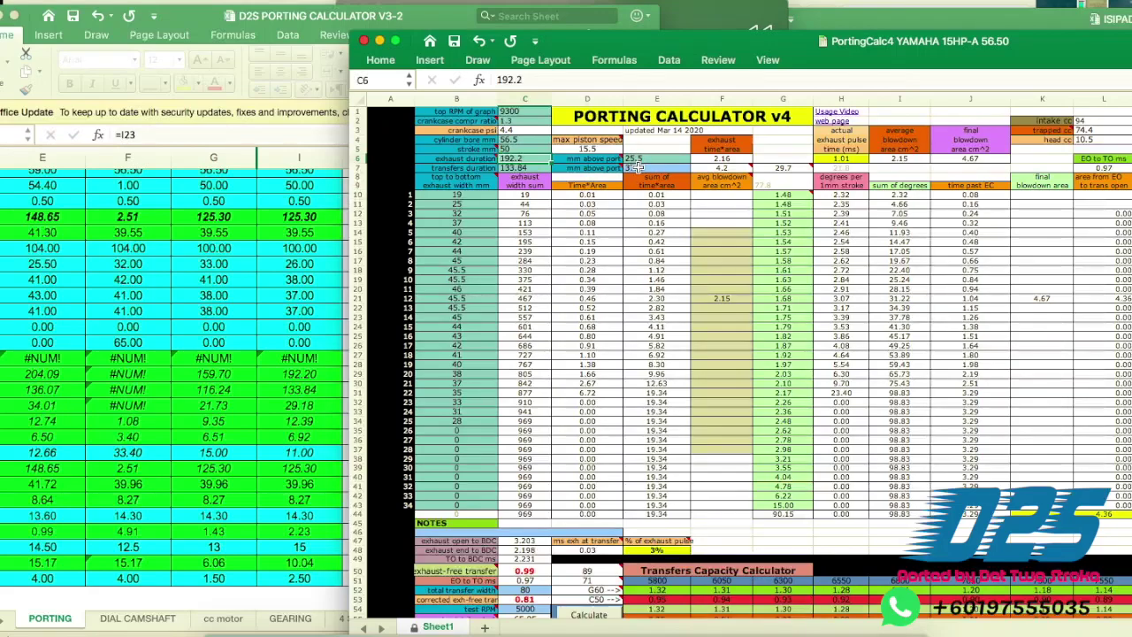
{"action": "scroll", "coordinate": [681, 301], "scroll_direction": "right", "scroll_amount": 5}
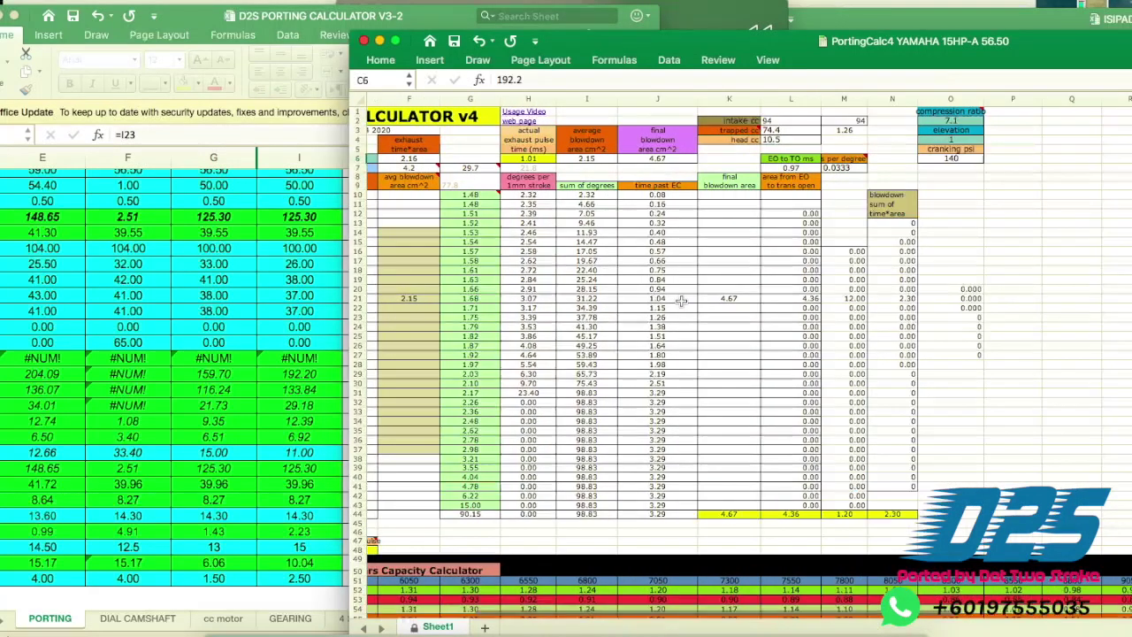
{"action": "left_click", "coordinate": [951, 121]}
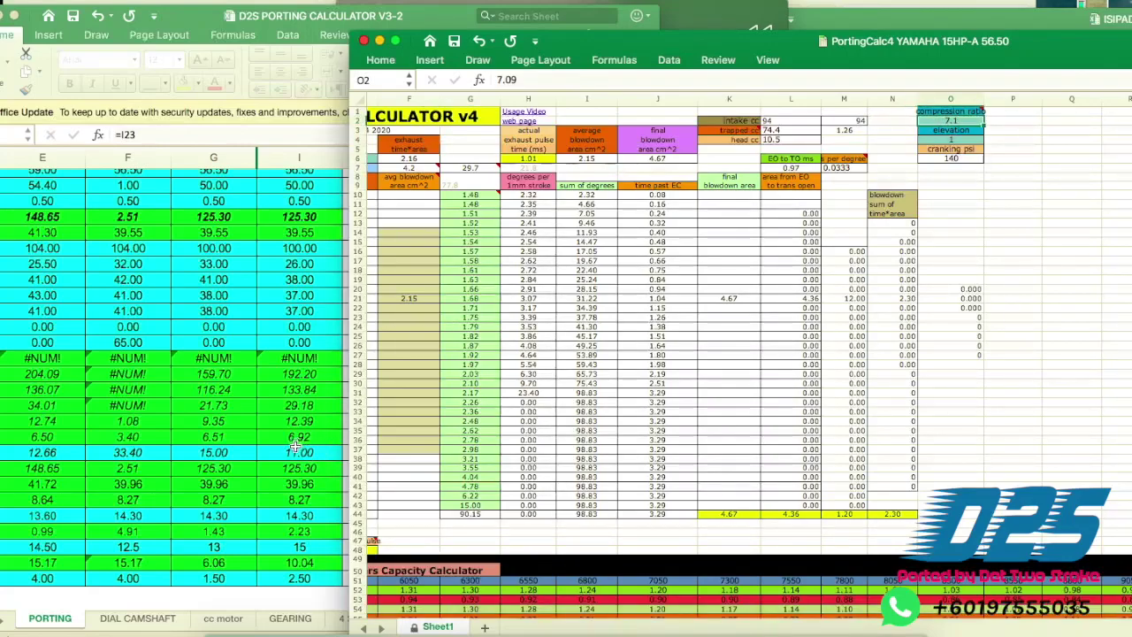
{"action": "type", "text": "6.92"}
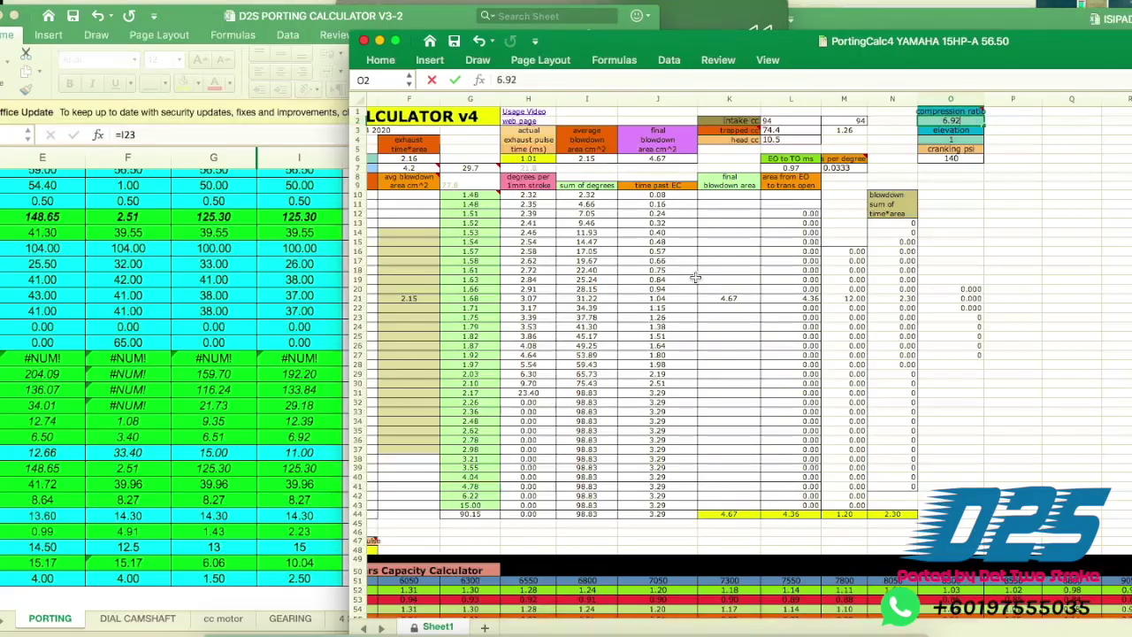
{"action": "key", "text": "Return"}
- Check the transfers section inputs against the port drawing CCI13062021.jpg, widening the drawing's window to reveal the full sketch and notes
{"action": "scroll", "coordinate": [584, 367], "scroll_direction": "down", "scroll_amount": 5}
{"action": "scroll", "coordinate": [583, 368], "scroll_direction": "left", "scroll_amount": 3}
{"action": "scroll", "coordinate": [584, 367], "scroll_direction": "down", "scroll_amount": 3}
{"action": "scroll", "coordinate": [584, 368], "scroll_direction": "left", "scroll_amount": 2}
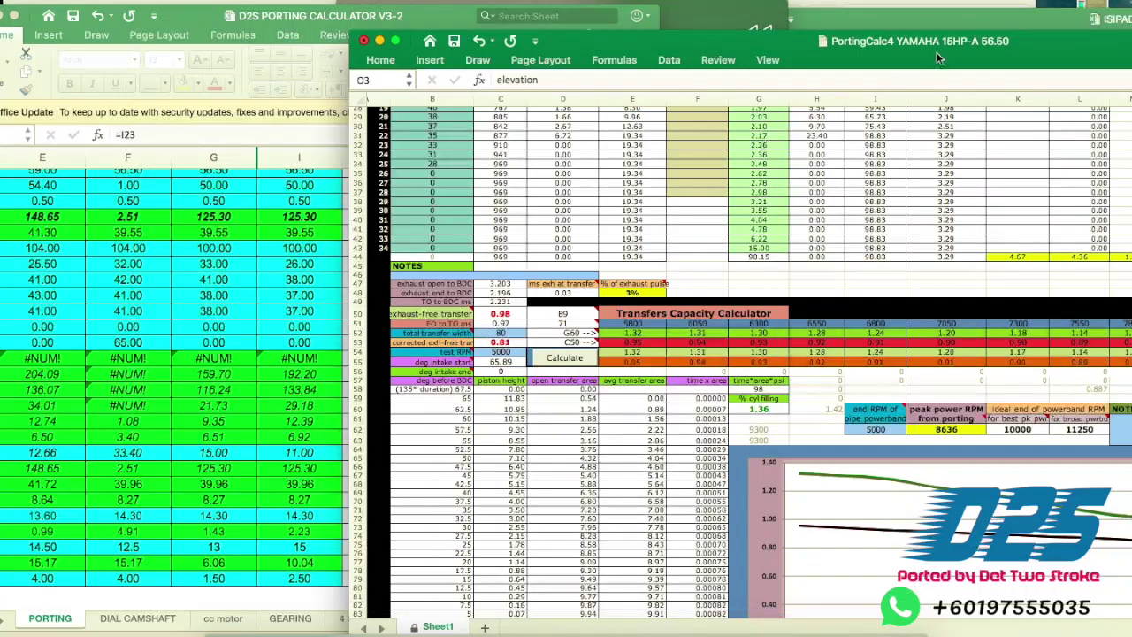
{"action": "key", "text": "ctrl+Up"}
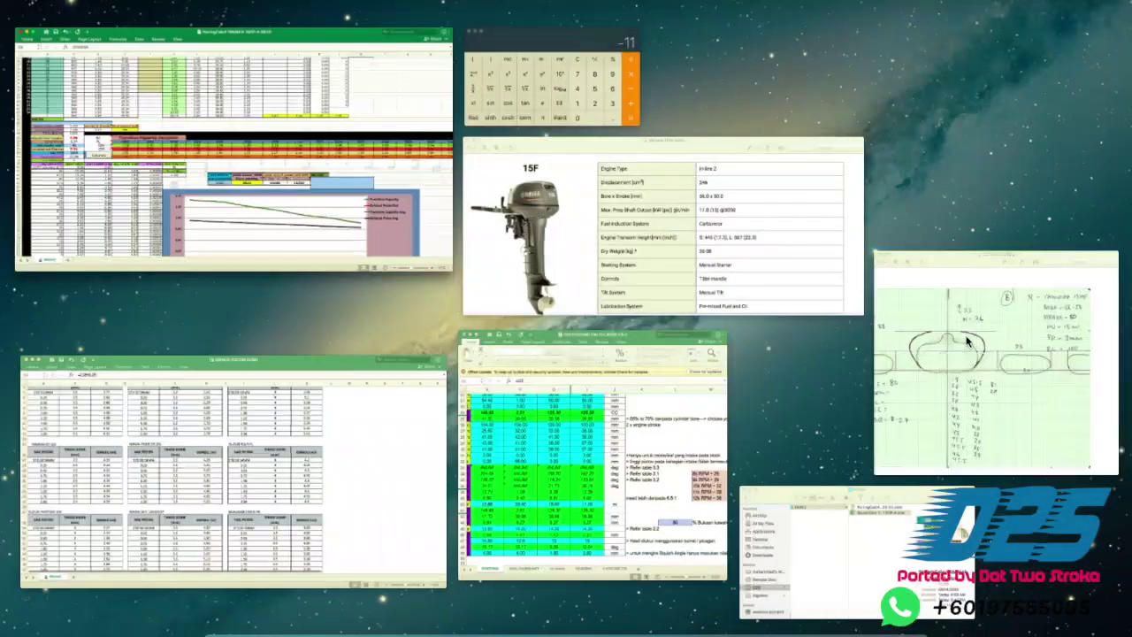
{"action": "left_click", "coordinate": [994, 362]}
{"action": "scroll", "coordinate": [703, 411], "scroll_direction": "left", "scroll_amount": 2}
{"action": "scroll", "coordinate": [702, 411], "scroll_direction": "down", "scroll_amount": 1}
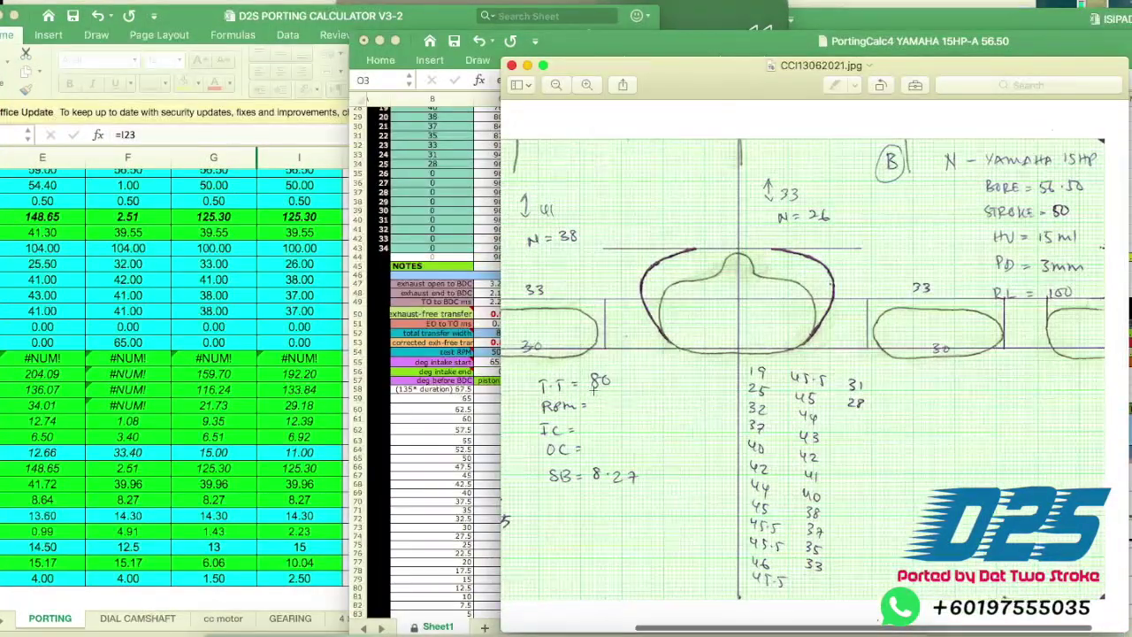
{"action": "left_click_drag", "start_coordinate": [501, 174], "coordinate": [344, 174]}
{"action": "left_click_drag", "start_coordinate": [344, 218], "coordinate": [269, 218]}
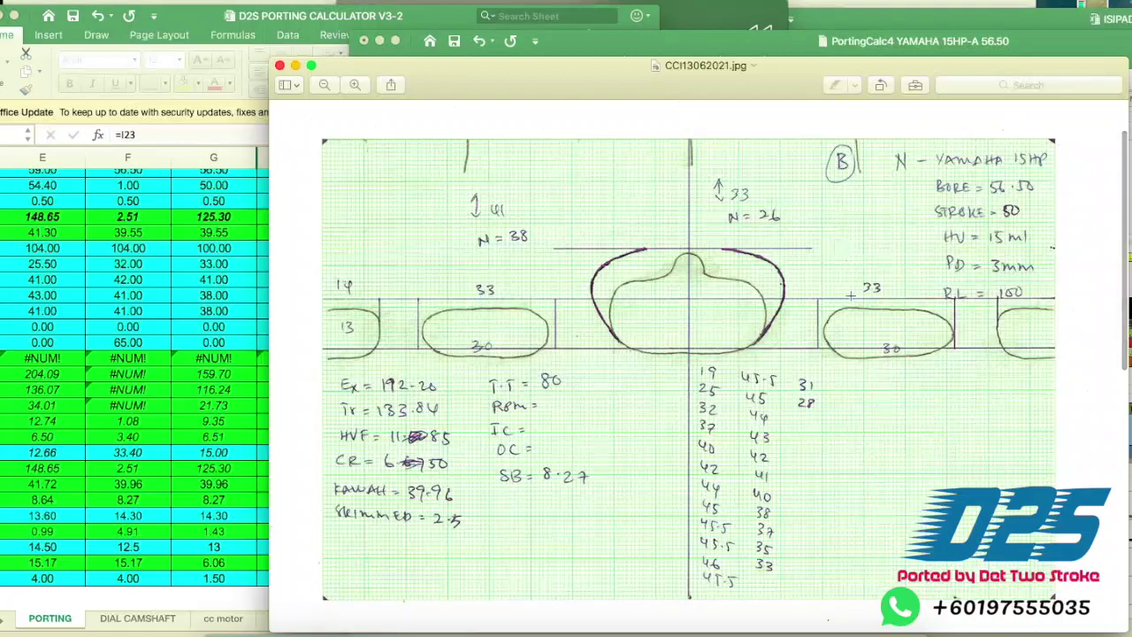
- Return to the PortingCalc4 workbook, recalculate its Transfers Capacity Calculator and examine the peak power RPM and exhaust-free transfer results
{"action": "left_click", "coordinate": [591, 36]}
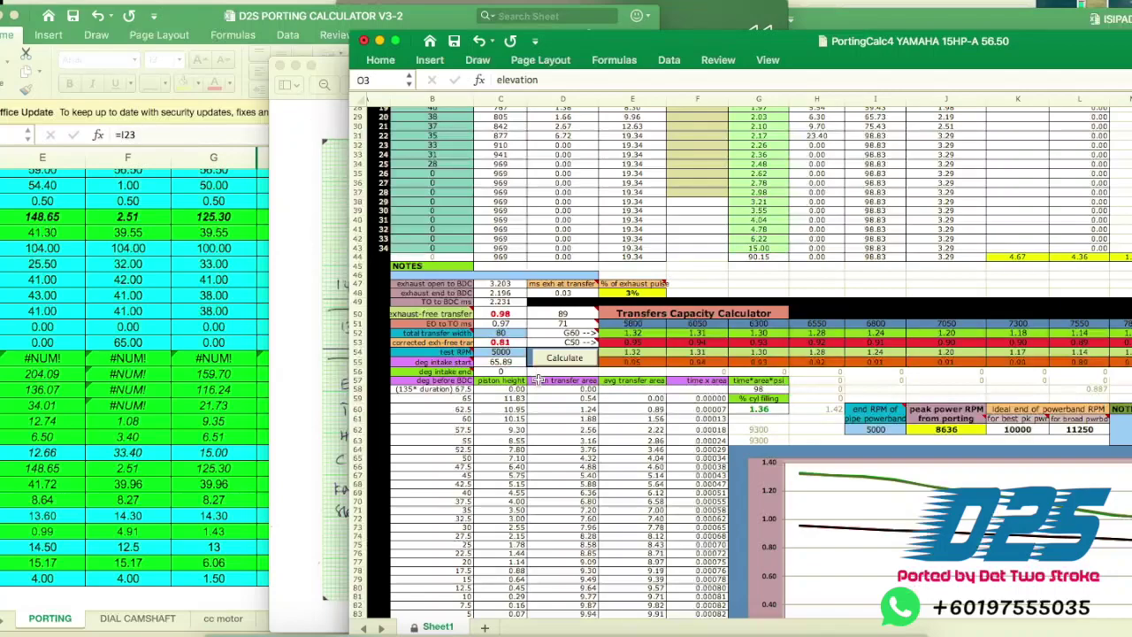
{"action": "left_click_drag", "start_coordinate": [719, 42], "coordinate": [617, 3]}
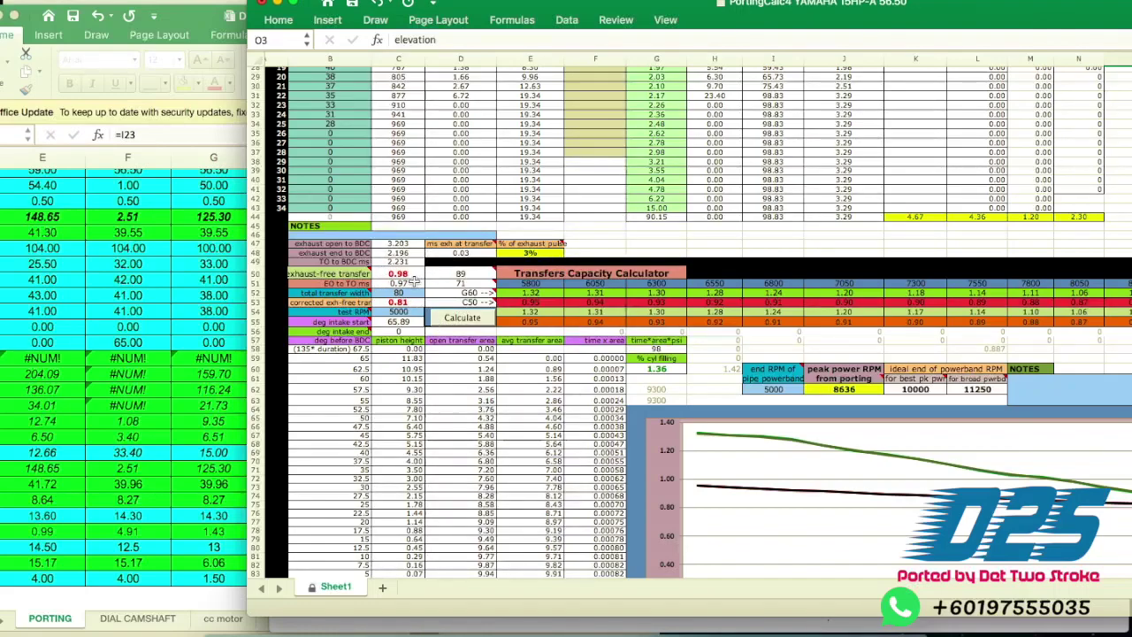
{"action": "left_click", "coordinate": [464, 318]}
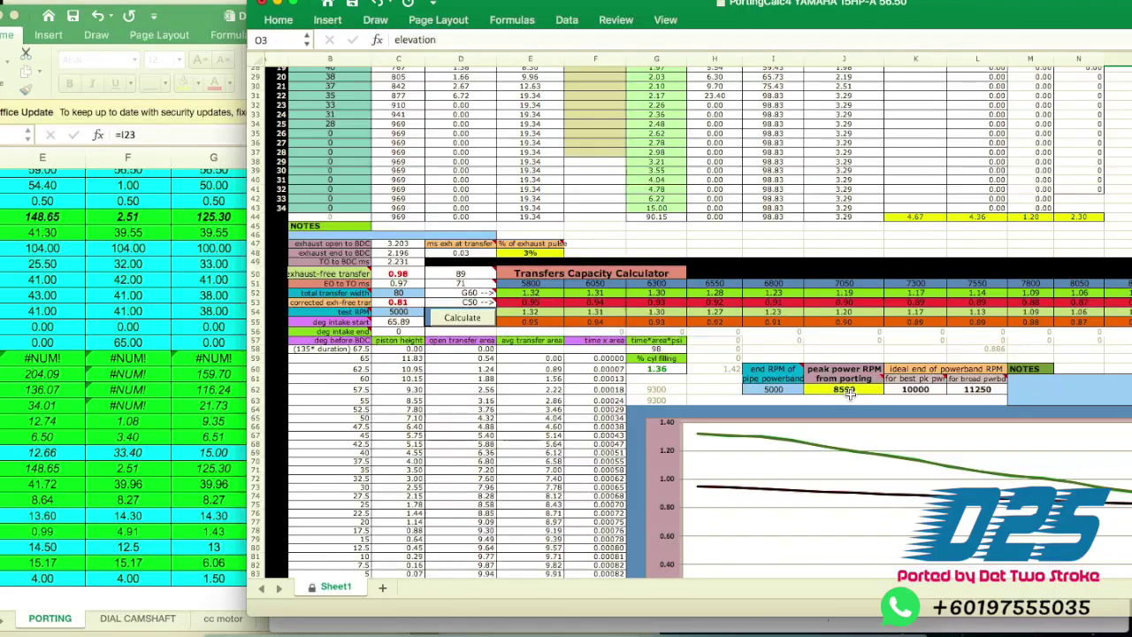
{"action": "scroll", "coordinate": [848, 397], "scroll_direction": "up", "scroll_amount": 5}
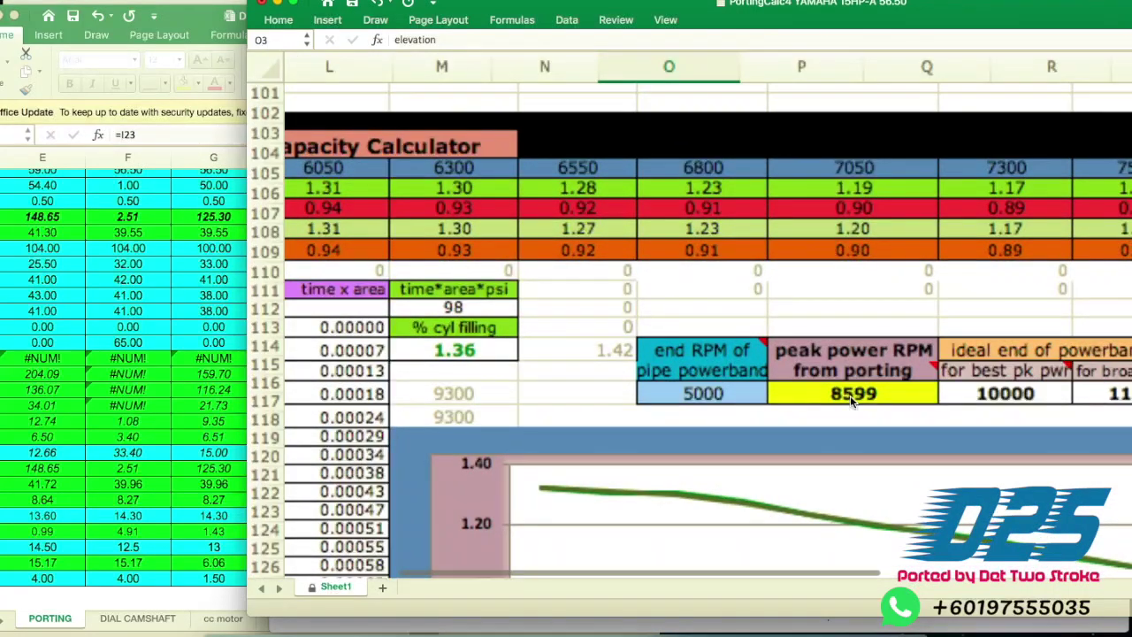
{"action": "scroll", "coordinate": [849, 395], "scroll_direction": "down", "scroll_amount": 5}
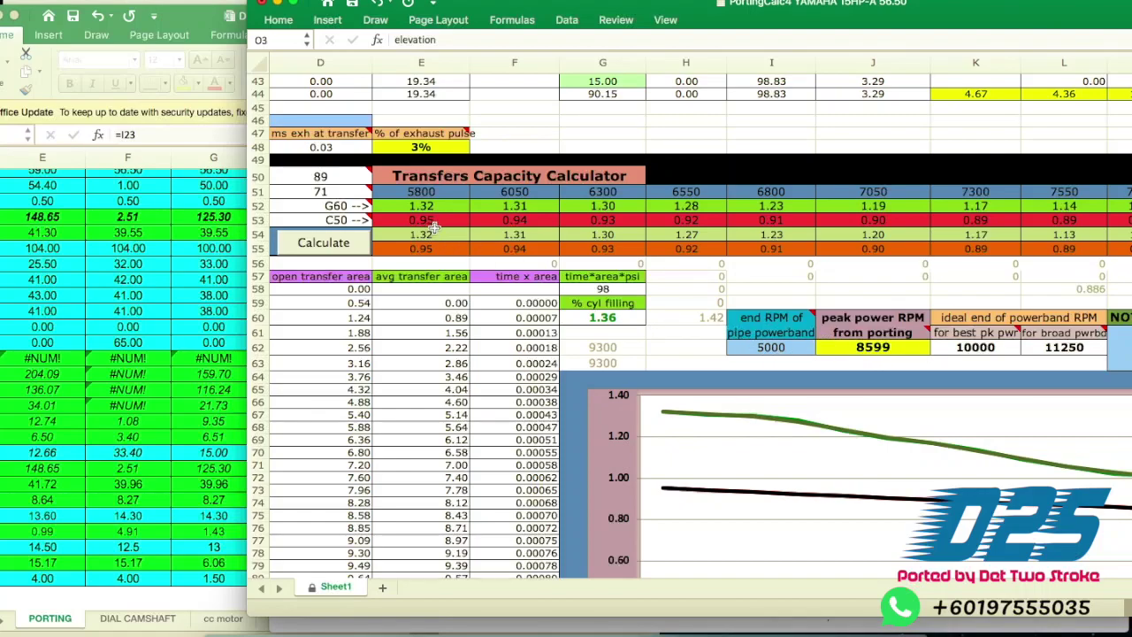
{"action": "scroll", "coordinate": [435, 273], "scroll_direction": "left", "scroll_amount": 1}
{"action": "scroll", "coordinate": [435, 272], "scroll_direction": "left", "scroll_amount": 1}
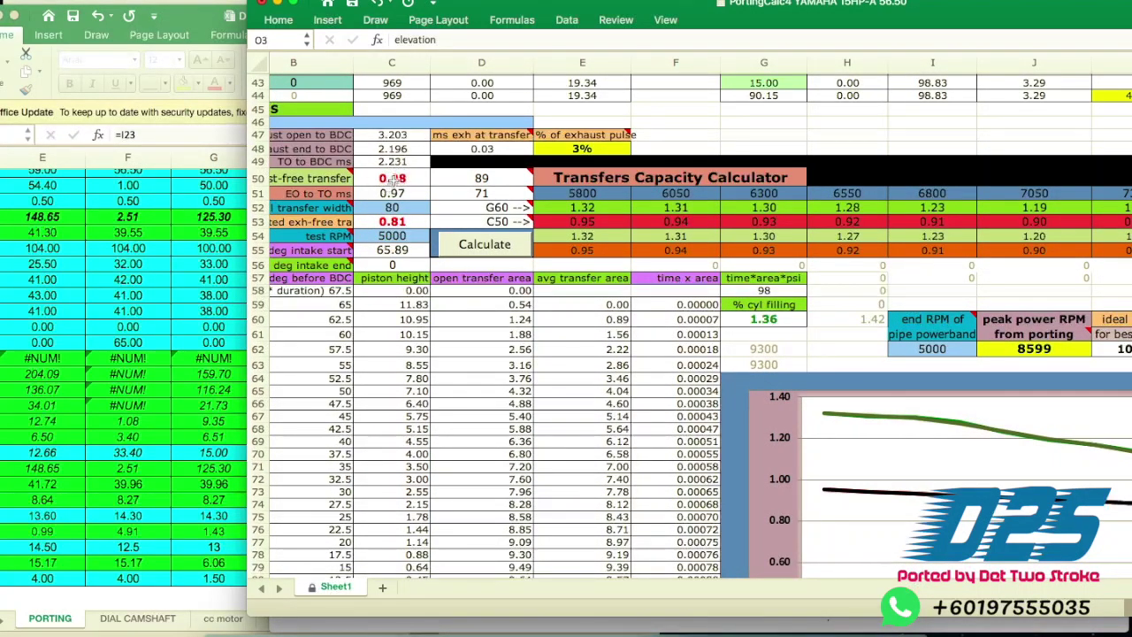
- Try an end RPM of pipe powerband of 8000, recalculate, and examine the exhaust pulse and exhaust-free transfer figures
{"action": "scroll", "coordinate": [569, 265], "scroll_direction": "down", "scroll_amount": 2}
{"action": "scroll", "coordinate": [569, 265], "scroll_direction": "right", "scroll_amount": 1}
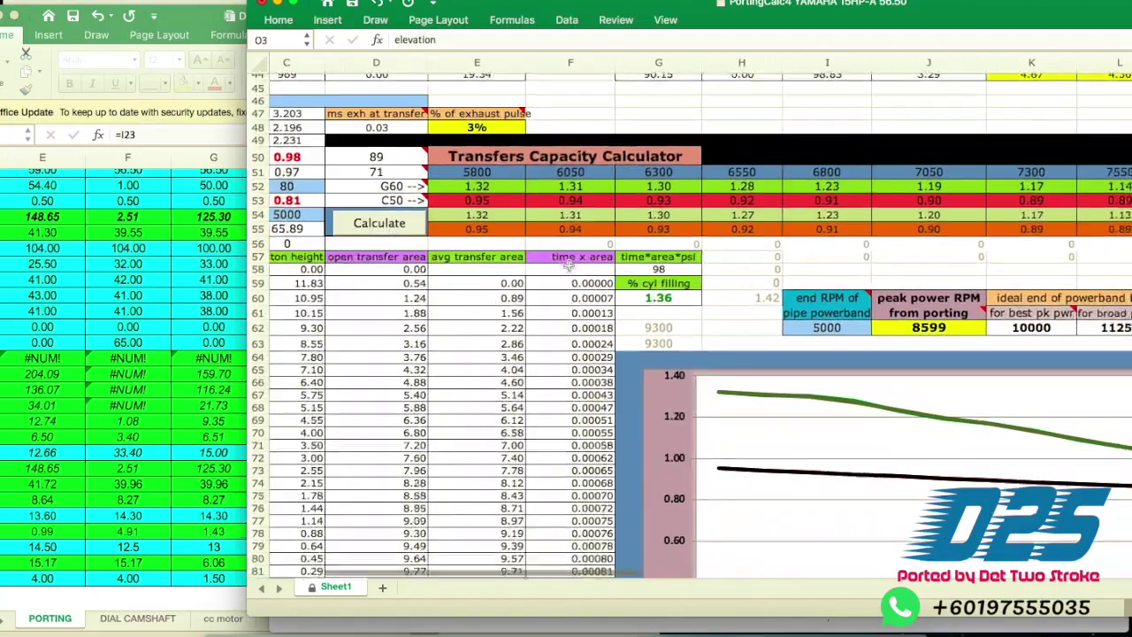
{"action": "left_click", "coordinate": [826, 327]}
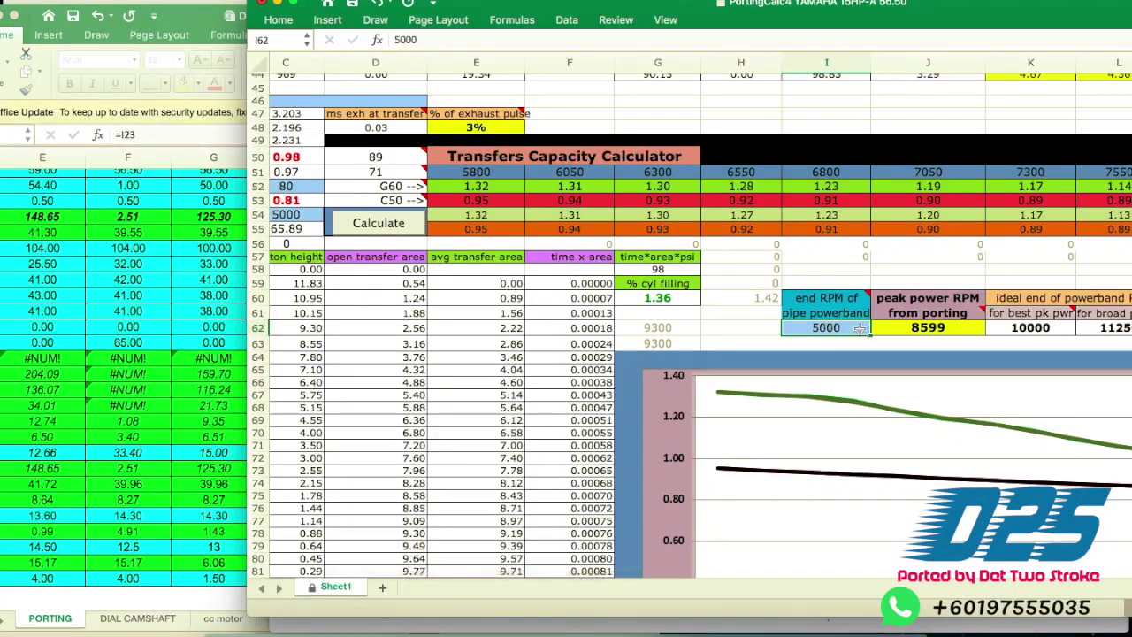
{"action": "type", "text": "8000"}
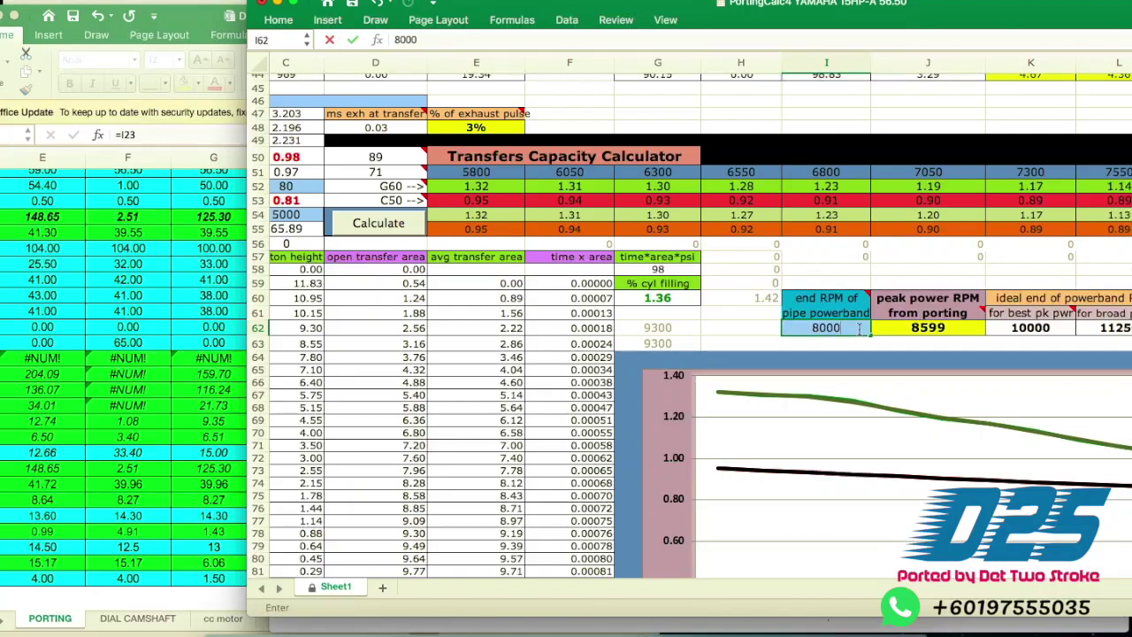
{"action": "key", "text": "Return"}
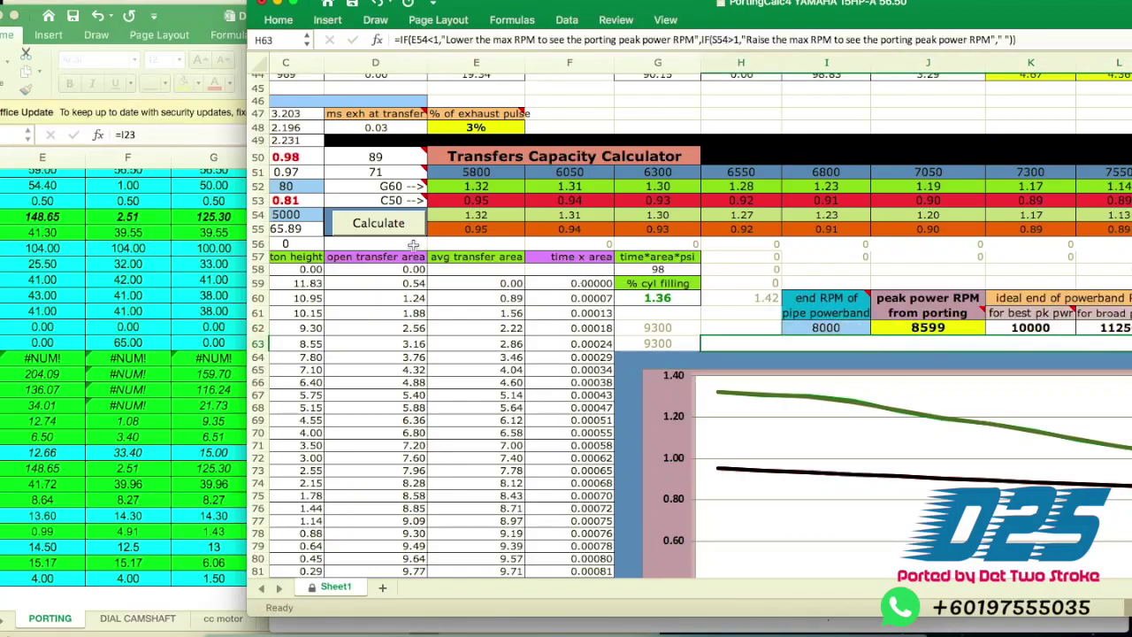
{"action": "scroll", "coordinate": [619, 283], "scroll_direction": "up", "scroll_amount": 2}
{"action": "scroll", "coordinate": [619, 283], "scroll_direction": "left", "scroll_amount": 1}
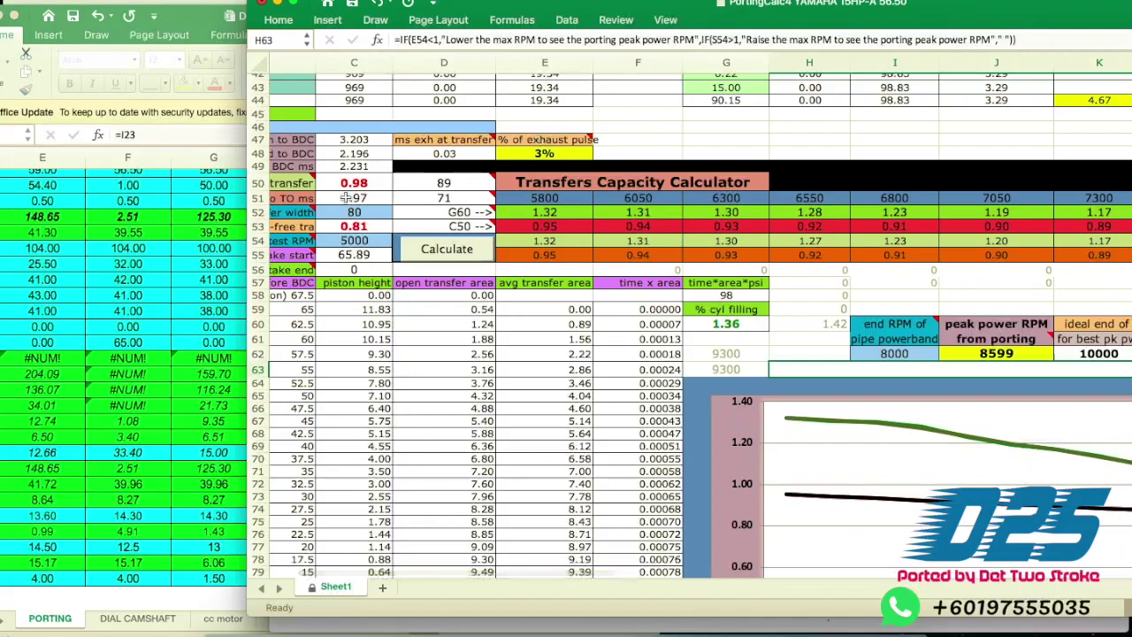
{"action": "left_click", "coordinate": [448, 251]}
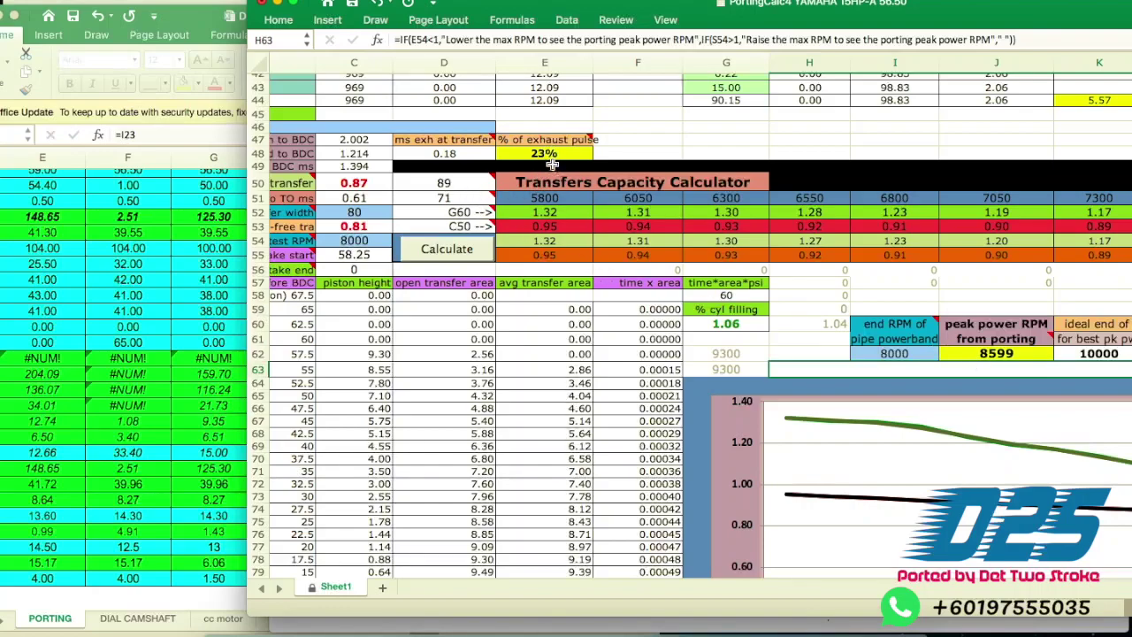
{"action": "mouse_move", "coordinate": [363, 189]}
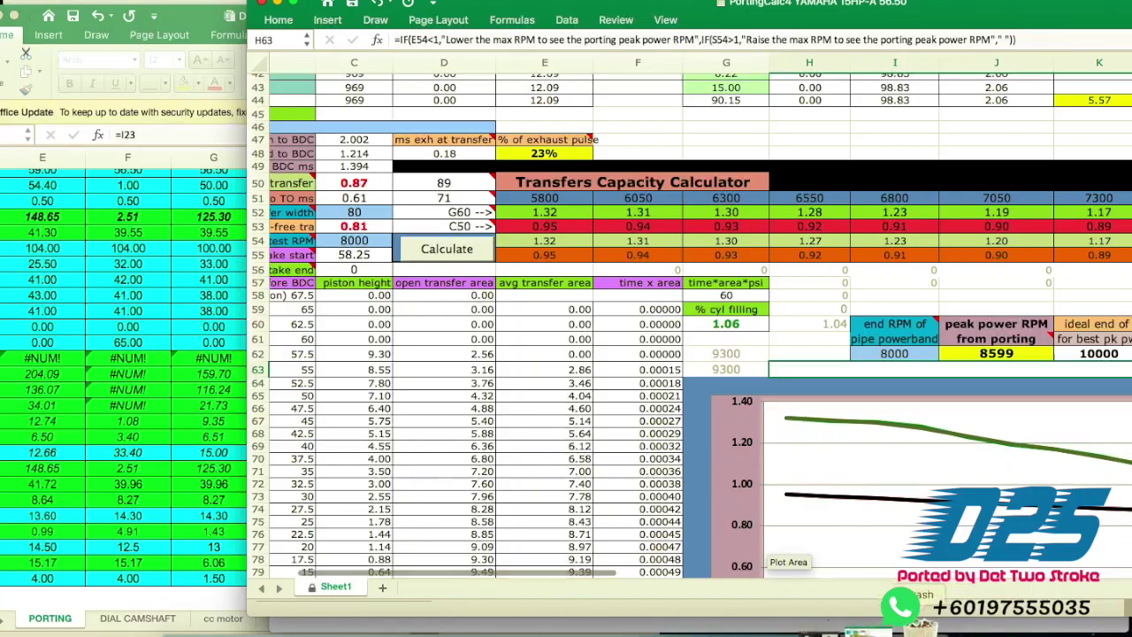
- Switch to the SquishCalc YAMAHA 15HP-A workbook, move its window clear of PortingCalc4's title, and select the top RPM value
{"action": "left_click", "coordinate": [880, 630]}
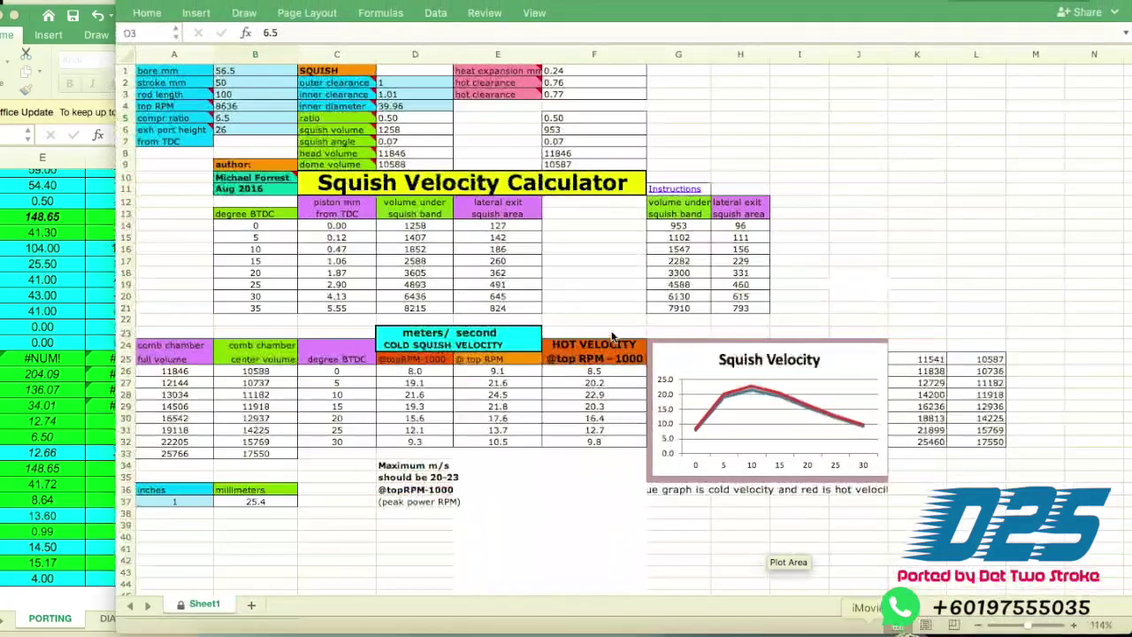
{"action": "left_click_drag", "start_coordinate": [762, 1], "coordinate": [664, 15]}
{"action": "scroll", "coordinate": [376, 175], "scroll_direction": "up", "scroll_amount": 3}
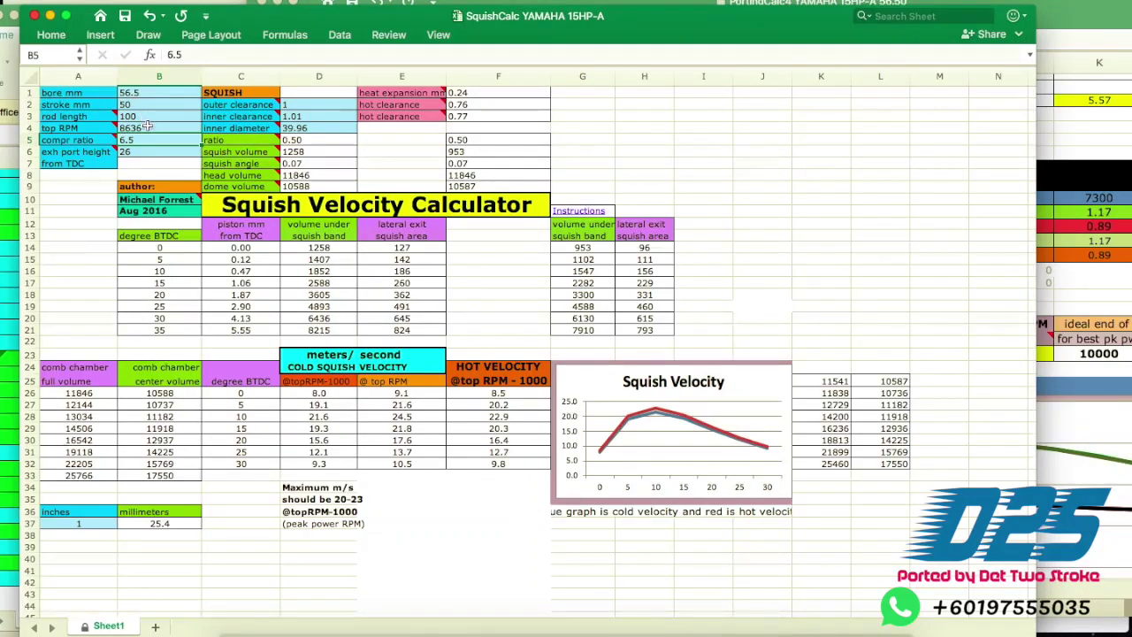
{"action": "left_click", "coordinate": [148, 127]}
{"action": "left_click_drag", "start_coordinate": [773, 33], "coordinate": [770, 76]}
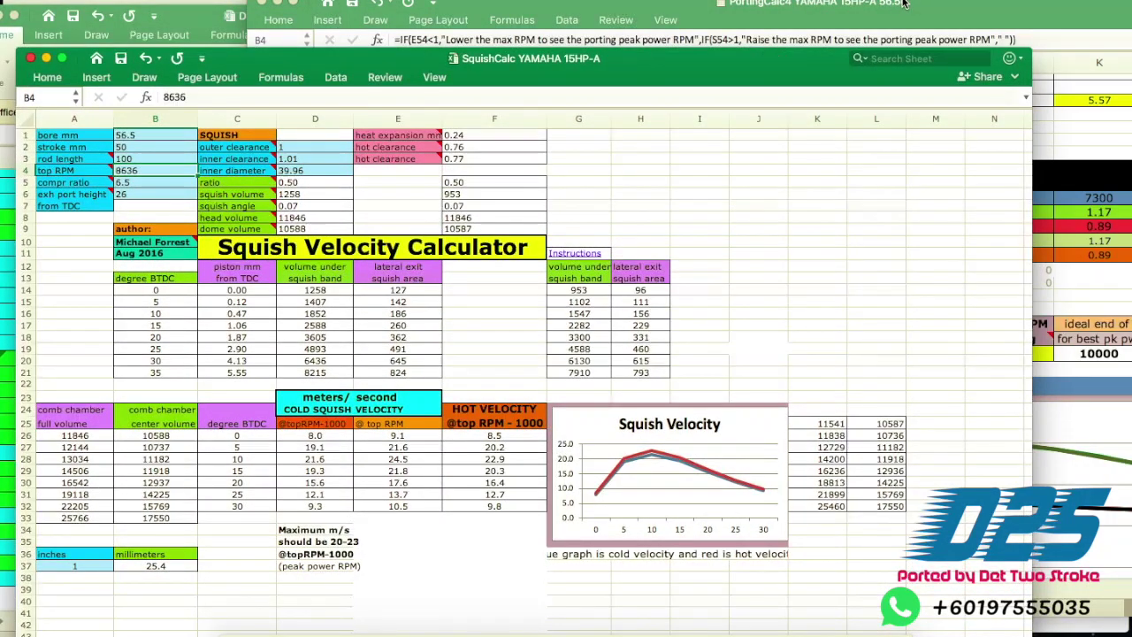
- In the PortingCalc4 workbook, set the end RPM of pipe powerband to 5000 and recalculate the transfers
{"action": "left_click", "coordinate": [903, 4]}
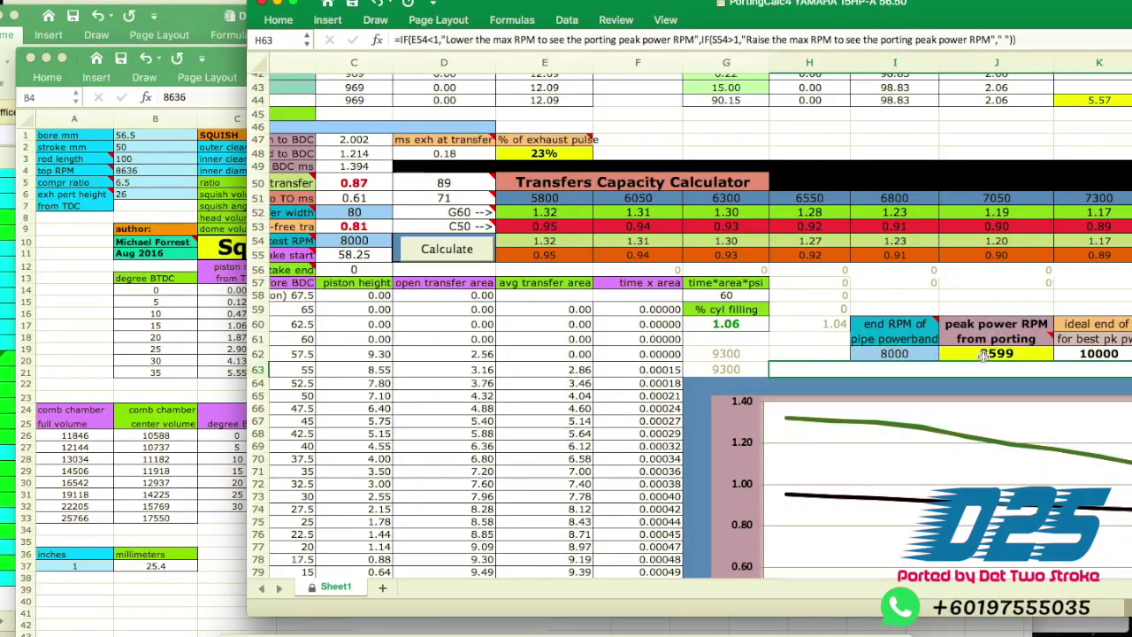
{"action": "left_click", "coordinate": [884, 353]}
{"action": "type", "text": "5000"}
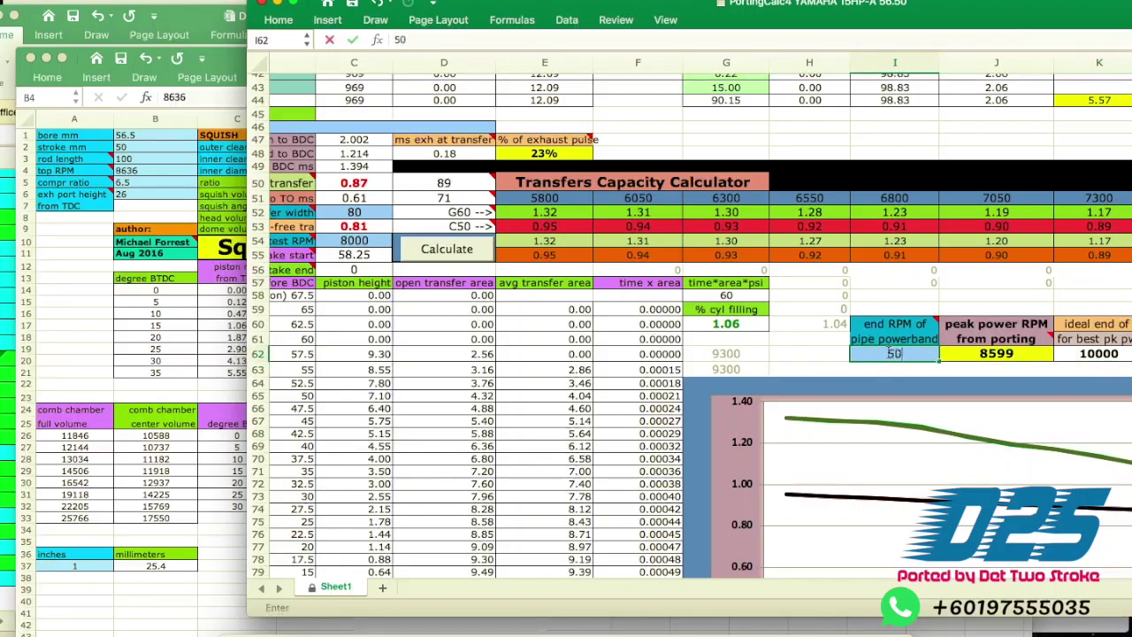
{"action": "left_click", "coordinate": [446, 248]}
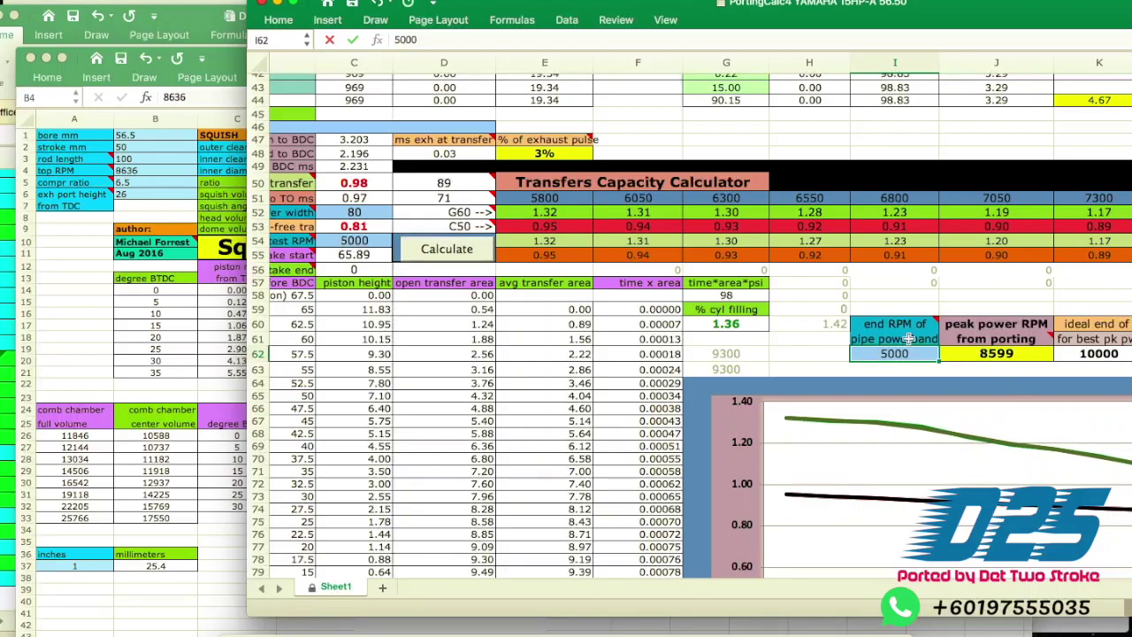
- Set the top RPM in the SquishCalc workbook to 8599, and move its window beside the D2S porting sheet
{"action": "left_click", "coordinate": [147, 172]}
{"action": "type", "text": "8599"}
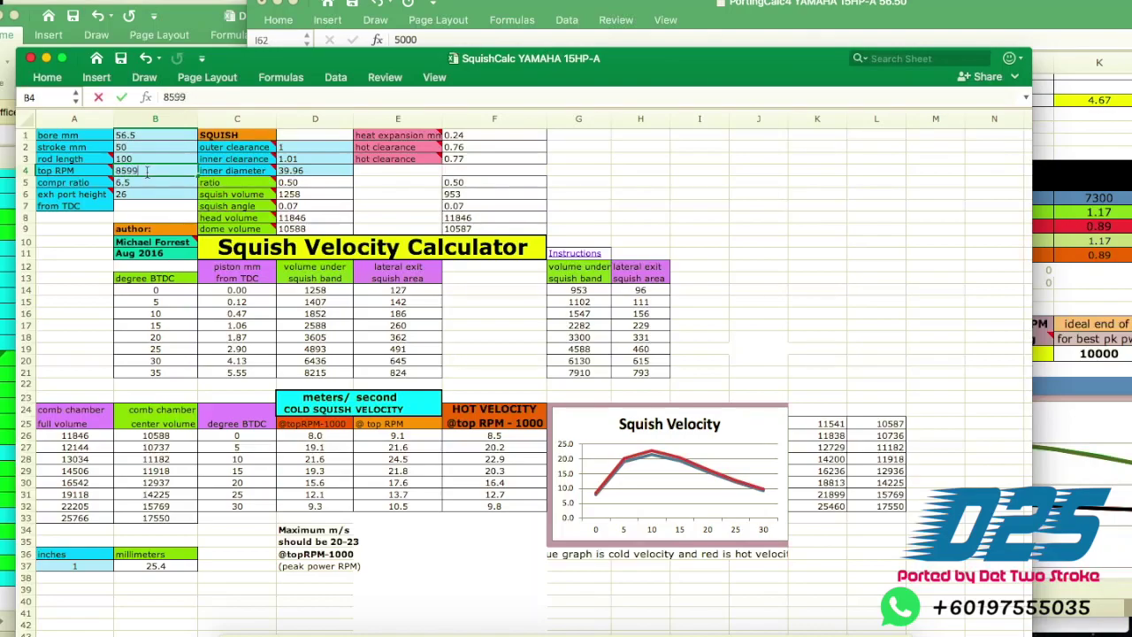
{"action": "key", "text": "Return"}
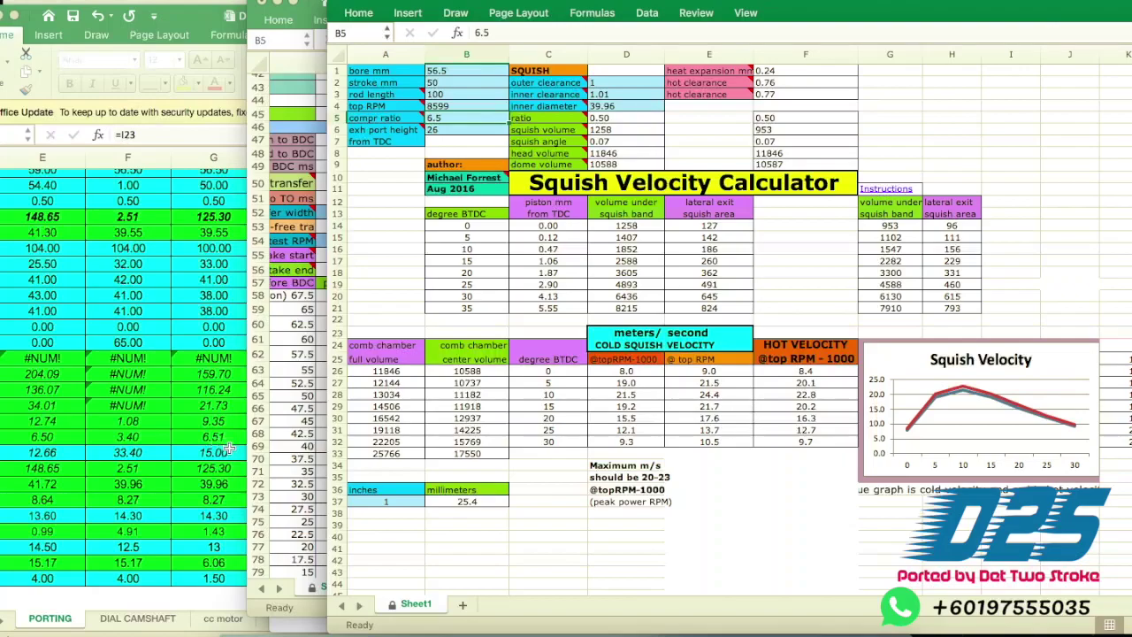
- Look up the final compression ratio in the D2S porting sheet and set SquishCalc's compression ratio to 6.92
{"action": "scroll", "coordinate": [207, 279], "scroll_direction": "right", "scroll_amount": 2}
{"action": "scroll", "coordinate": [207, 279], "scroll_direction": "right", "scroll_amount": 1}
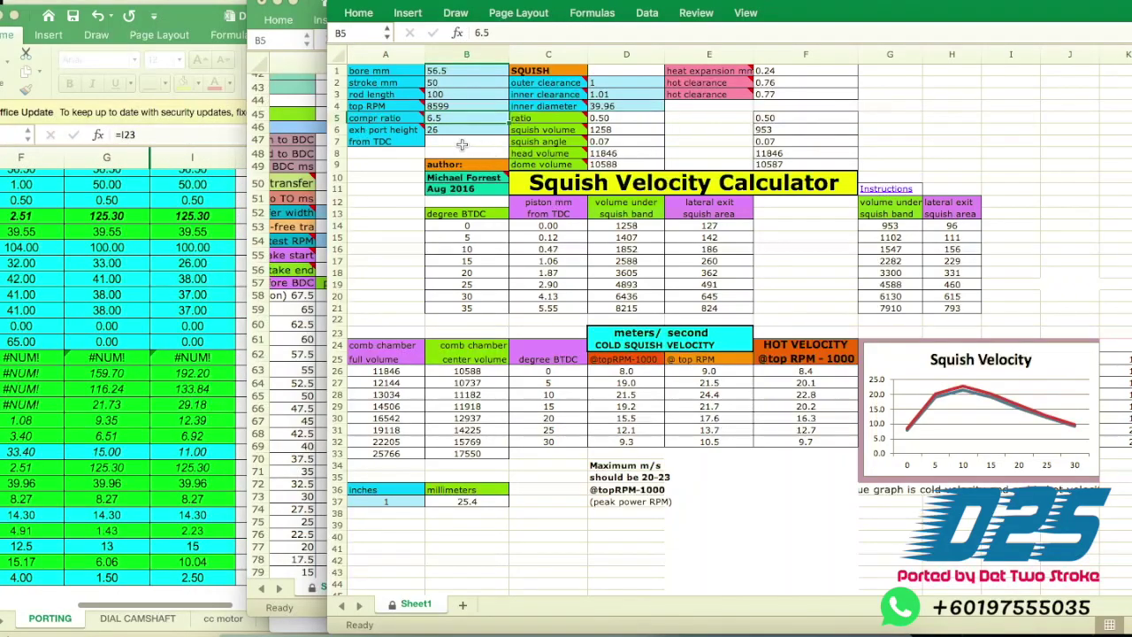
{"action": "type", "text": "6."}
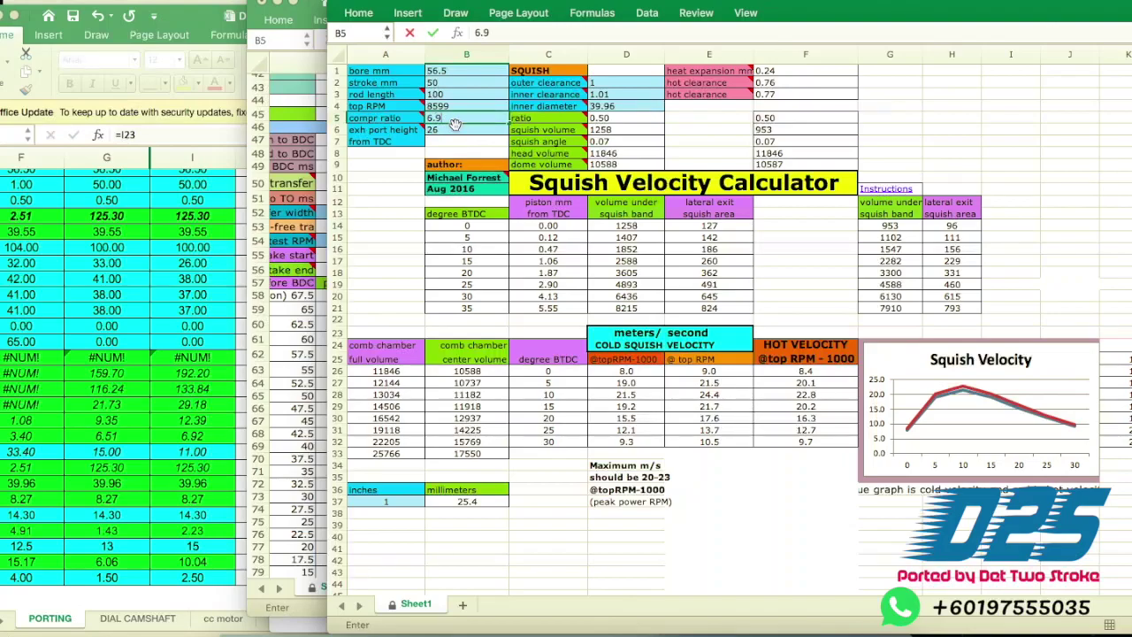
{"action": "type", "text": "92"}
{"action": "key", "text": "Return"}
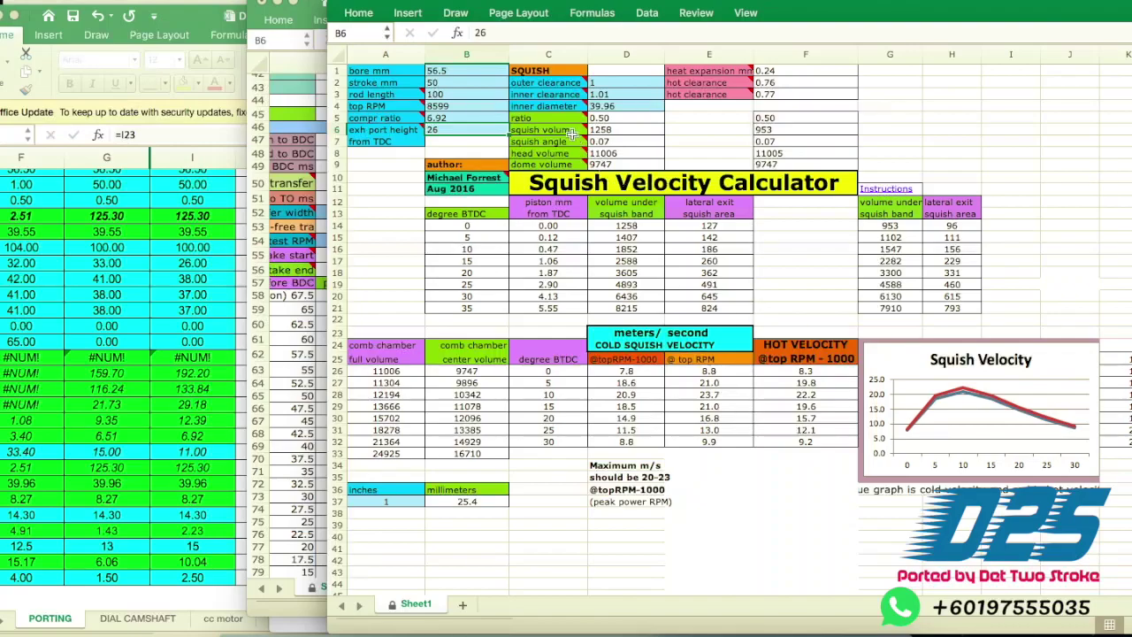
- Switch to the D2S PORTING CALCULATOR V3-2 workbook and review the KIRAAN SKIMMED HEAD BARU table
{"action": "mouse_move", "coordinate": [612, 176]}
{"action": "left_click", "coordinate": [294, 339]}
{"action": "left_click", "coordinate": [196, 298]}
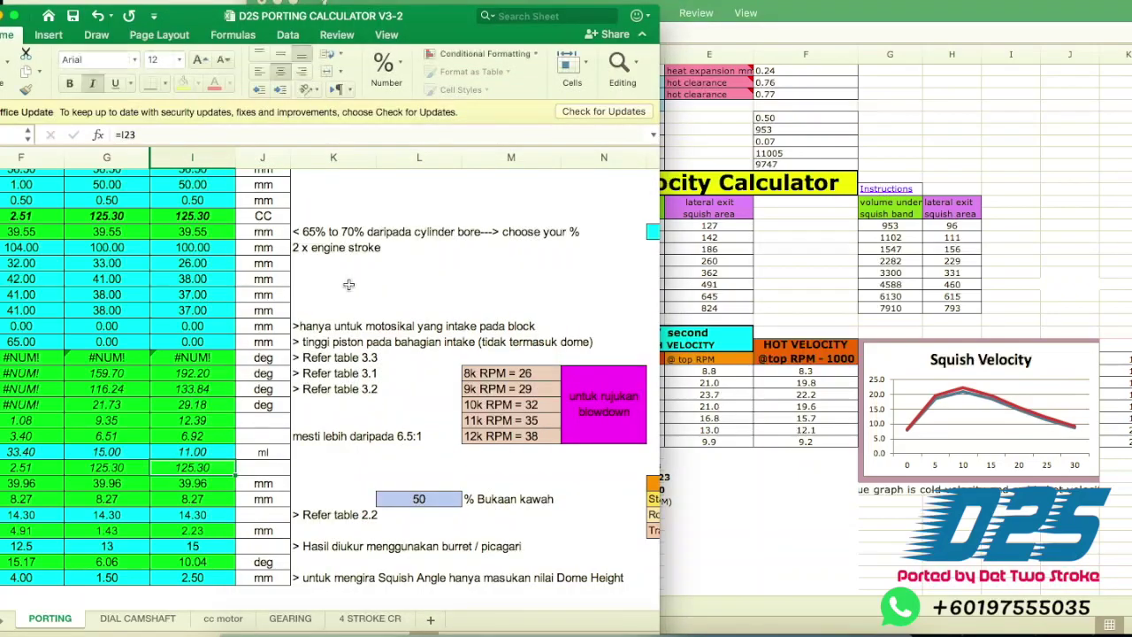
{"action": "scroll", "coordinate": [349, 284], "scroll_direction": "up", "scroll_amount": 5}
{"action": "scroll", "coordinate": [349, 284], "scroll_direction": "right", "scroll_amount": 10}
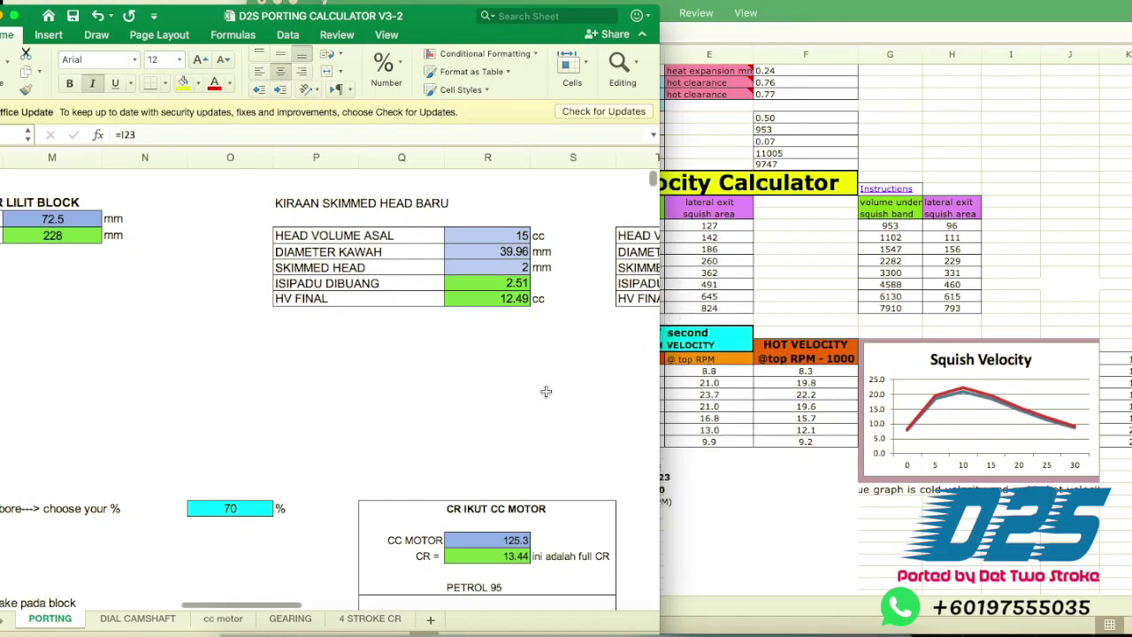
{"action": "scroll", "coordinate": [418, 402], "scroll_direction": "down", "scroll_amount": 2}
{"action": "scroll", "coordinate": [418, 402], "scroll_direction": "left", "scroll_amount": 2}
{"action": "scroll", "coordinate": [418, 402], "scroll_direction": "up", "scroll_amount": 2}
{"action": "scroll", "coordinate": [418, 402], "scroll_direction": "right", "scroll_amount": 2}
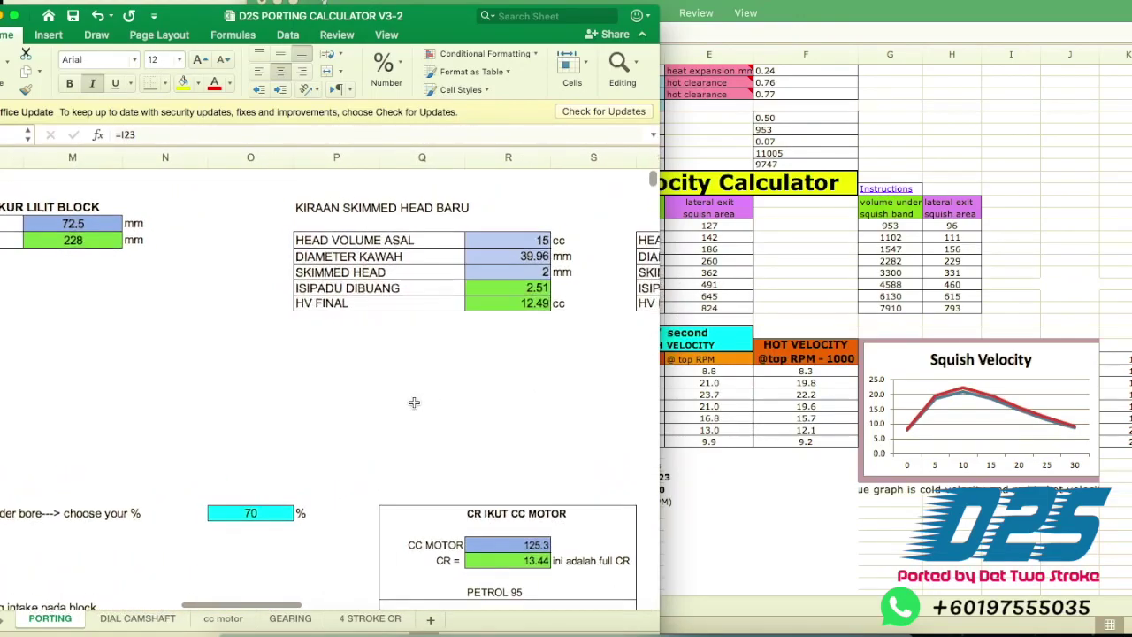
- Enter the note "2 / 56.50 / / /" in an empty column P cell below the skimmed head table
{"action": "left_click", "coordinate": [319, 384]}
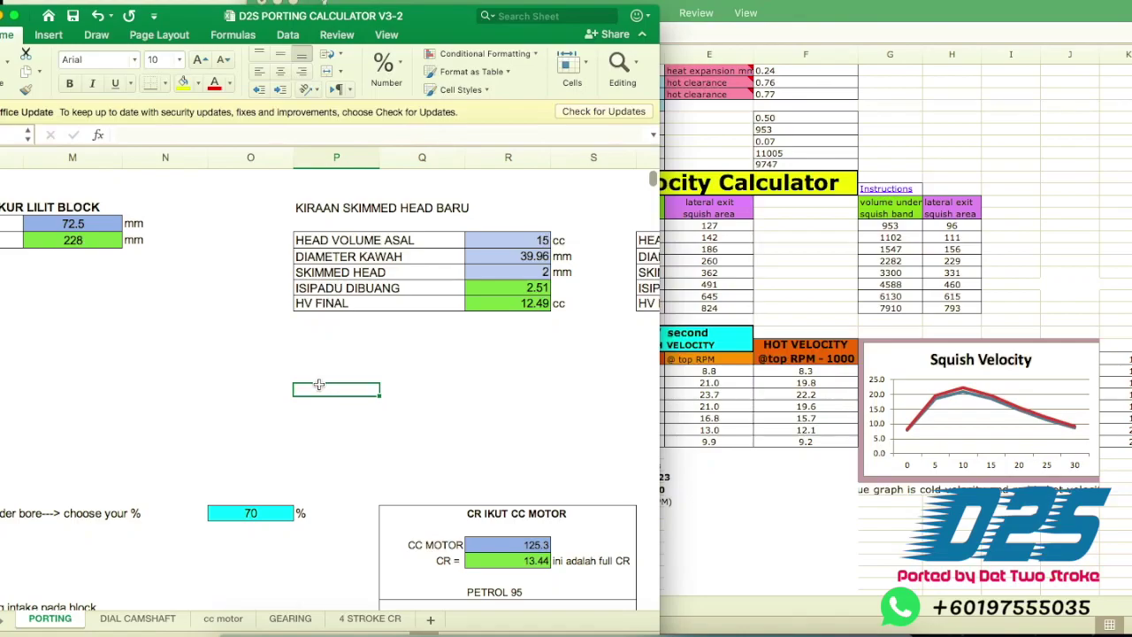
{"action": "type", "text": "2/"}
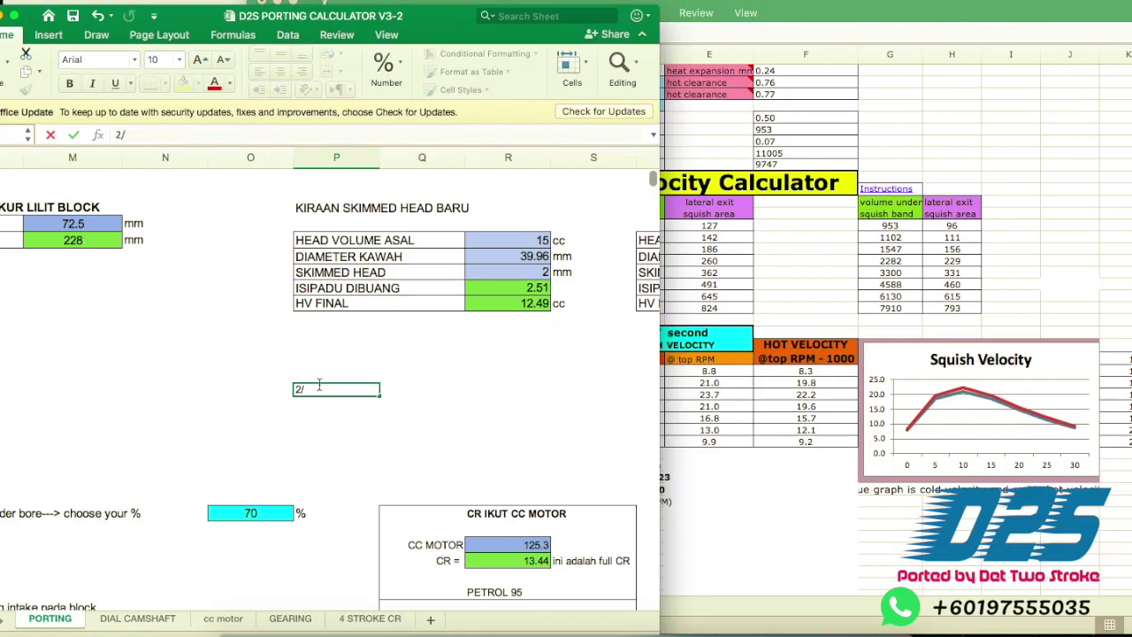
{"action": "type", "text": "56.50/"}
{"action": "key", "text": "BackSpace"}
{"action": "key", "text": "BackSpace"}
{"action": "key", "text": "BackSpace"}
{"action": "key", "text": "BackSpace"}
{"action": "key", "text": "BackSpace"}
{"action": "key", "text": "BackSpace"}
{"action": "type", "text": "/ 56.50 /"}
{"action": "type", "text": "/   /"}
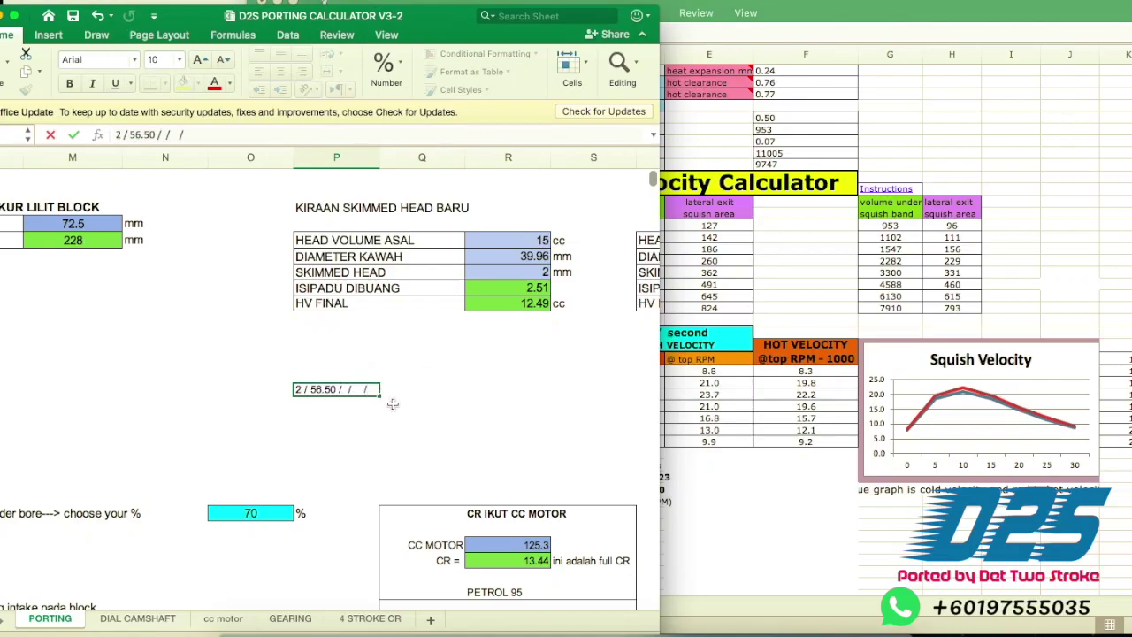
{"action": "left_click", "coordinate": [379, 419]}
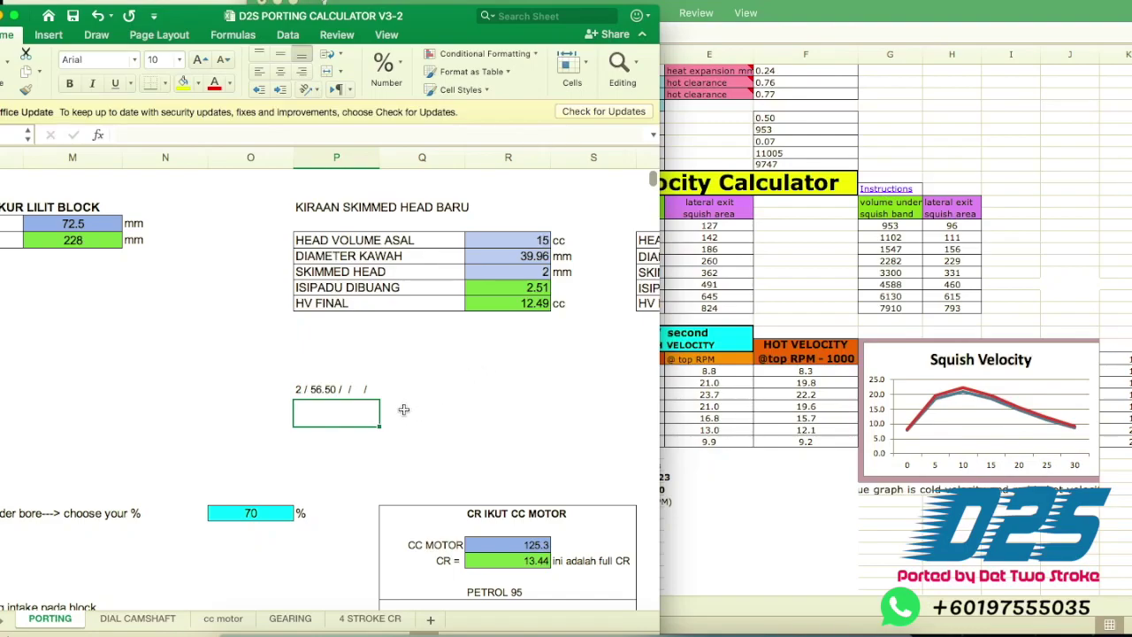
- Review the PORTING sheet's port timing, compression and squish values against the CR and CR IKUT CC MOTOR reference tables
{"action": "scroll", "coordinate": [397, 388], "scroll_direction": "down", "scroll_amount": 10}
{"action": "scroll", "coordinate": [397, 388], "scroll_direction": "left", "scroll_amount": 5}
{"action": "scroll", "coordinate": [397, 388], "scroll_direction": "left", "scroll_amount": 3}
{"action": "scroll", "coordinate": [397, 388], "scroll_direction": "down", "scroll_amount": 1}
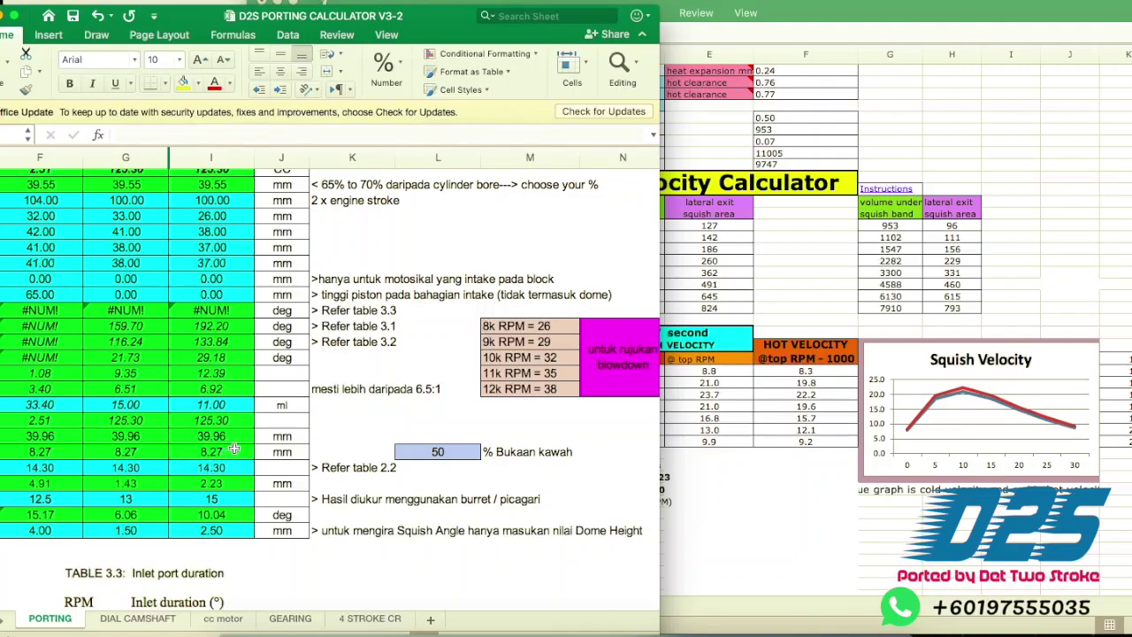
{"action": "scroll", "coordinate": [371, 378], "scroll_direction": "right", "scroll_amount": 10}
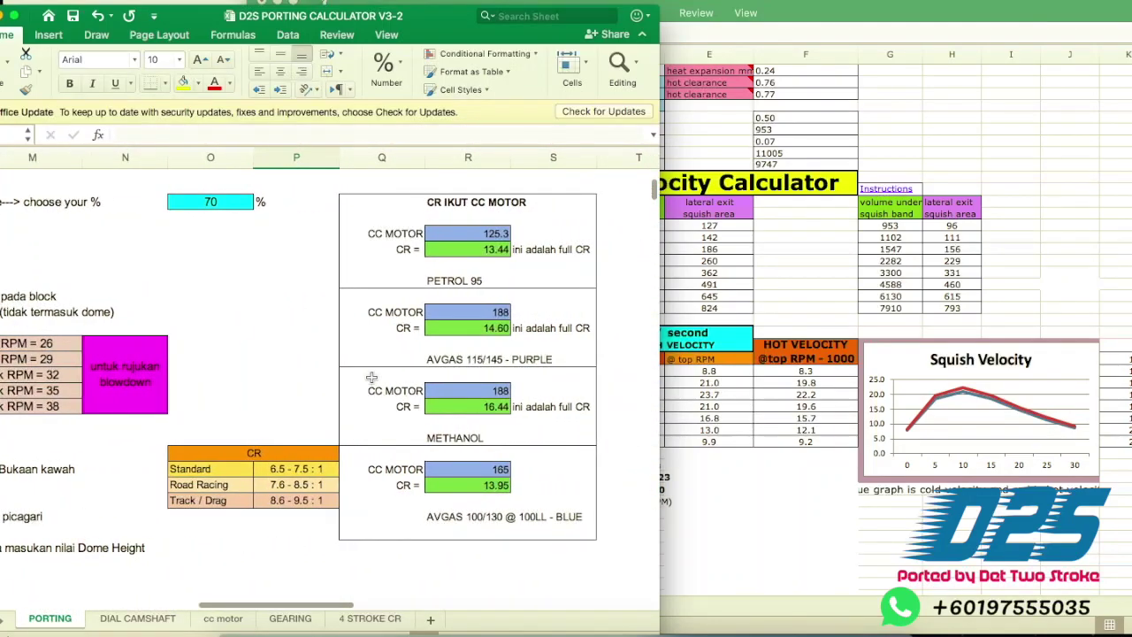
{"action": "scroll", "coordinate": [371, 377], "scroll_direction": "left", "scroll_amount": 10}
{"action": "scroll", "coordinate": [371, 377], "scroll_direction": "left", "scroll_amount": 1}
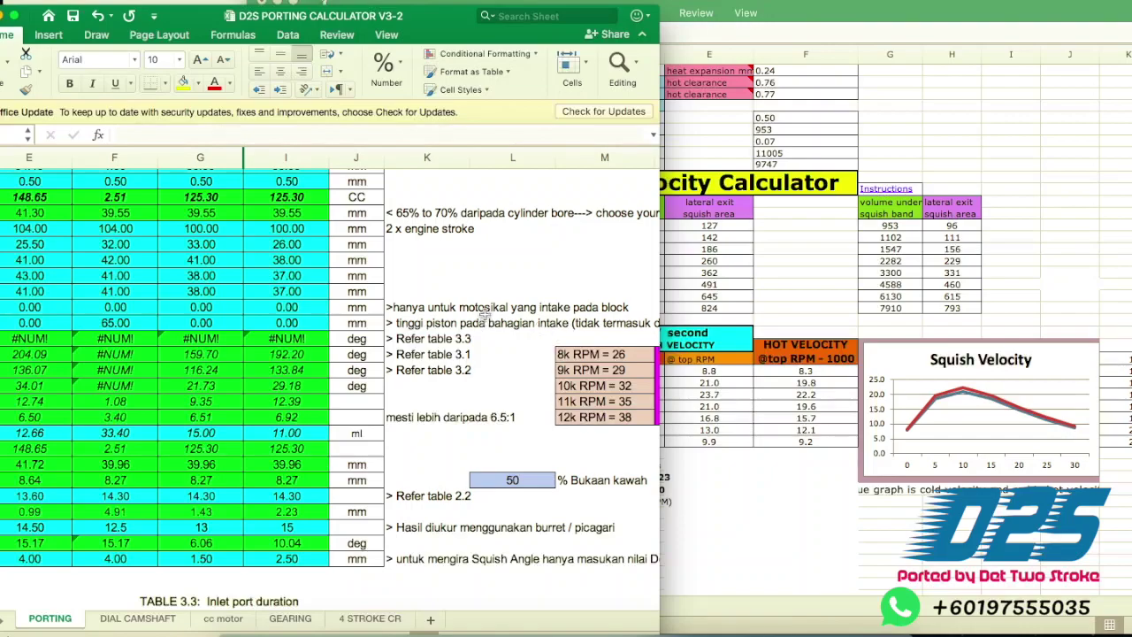
{"action": "left_click", "coordinate": [480, 279]}
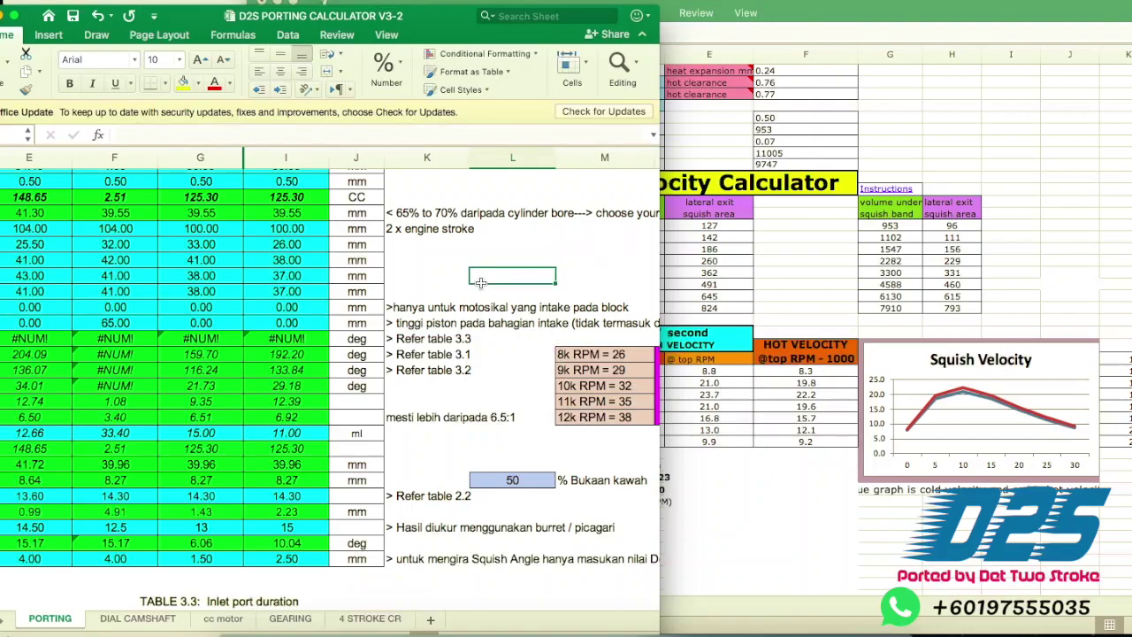